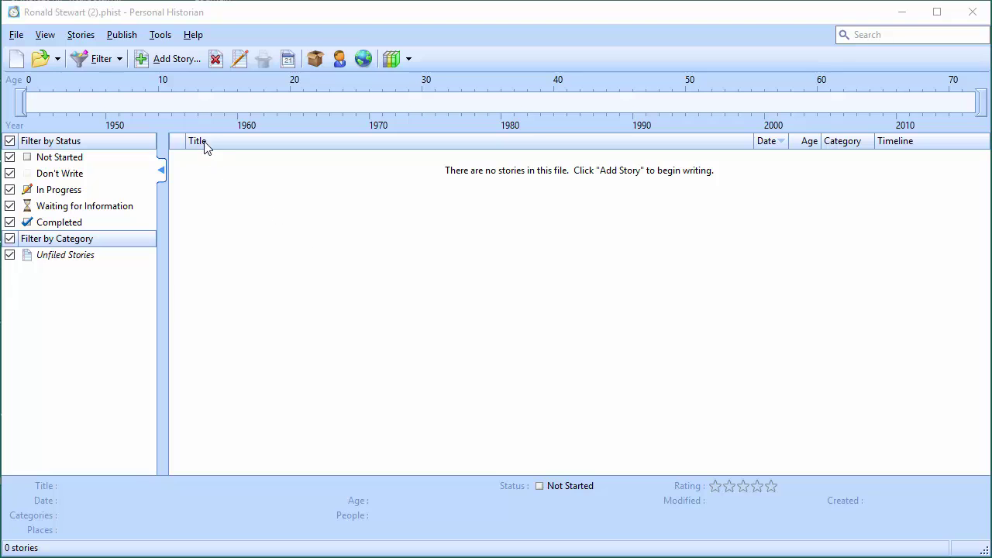
# Start a new blank story with Add Story and browse the Add New Story window's menus
pyautogui.click(160, 61)
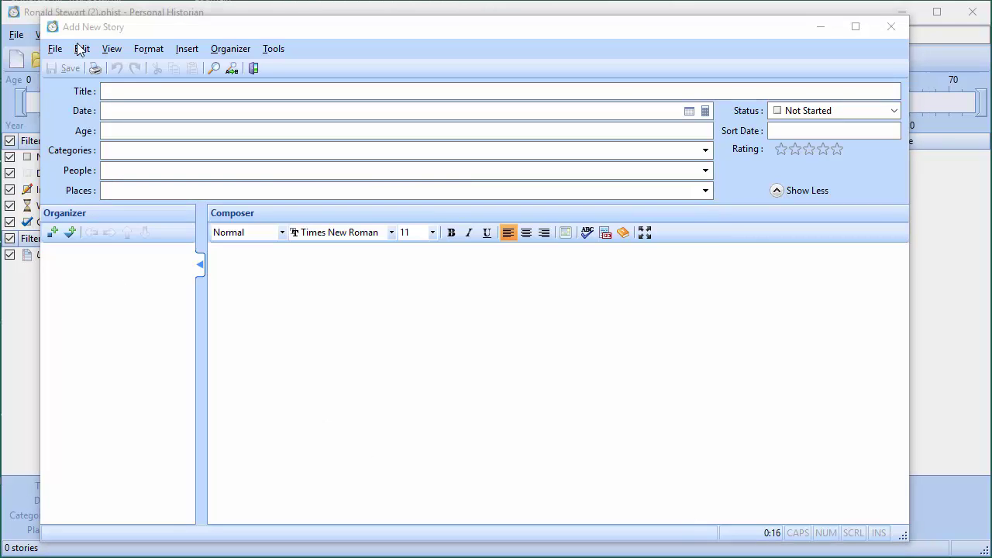
pyautogui.click(110, 49)
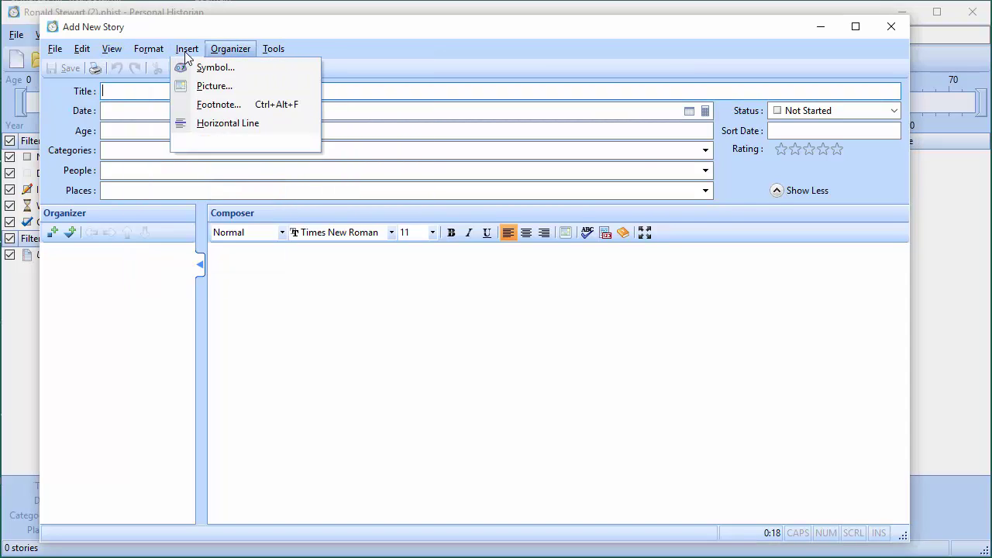
pyautogui.moveTo(82, 48)
pyautogui.click(114, 29)
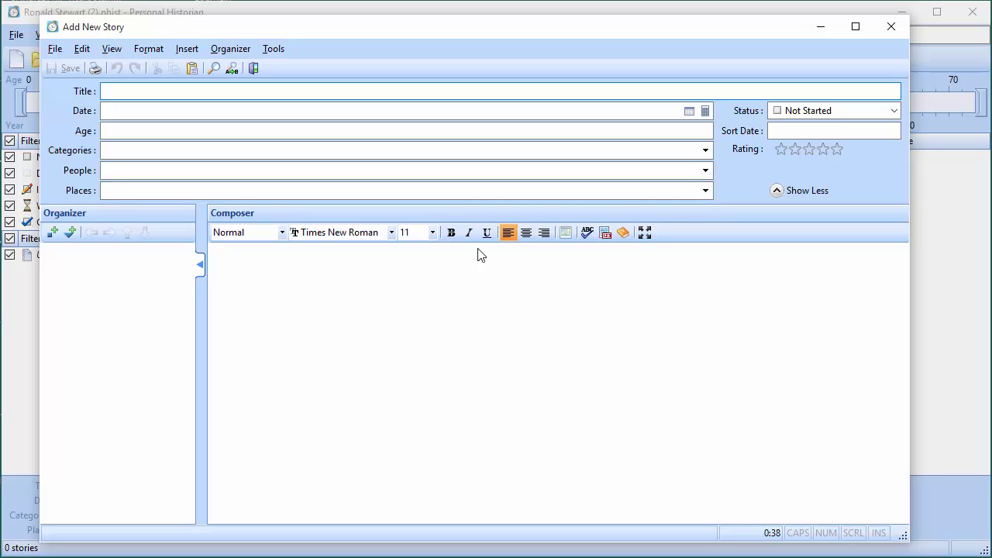
pyautogui.click(814, 116)
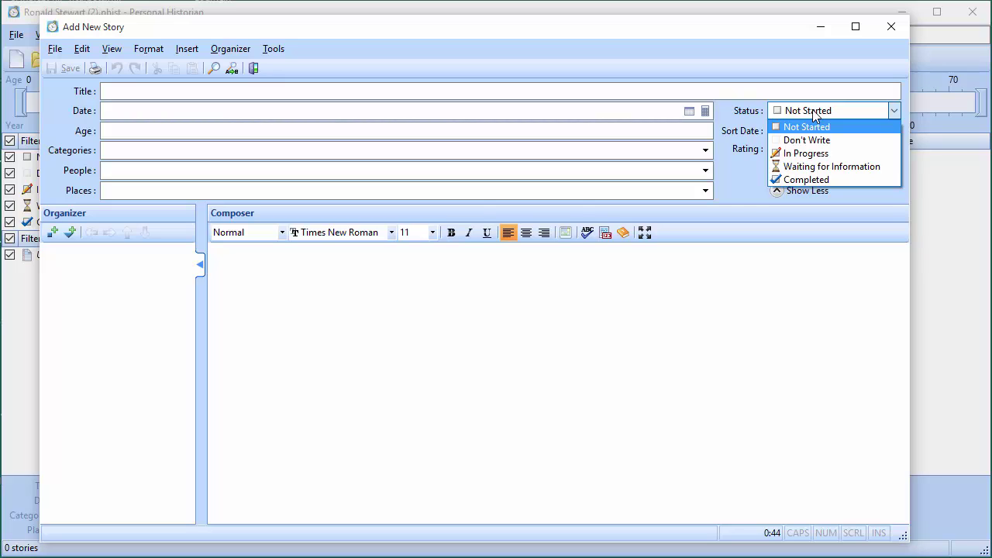
pyautogui.click(812, 109)
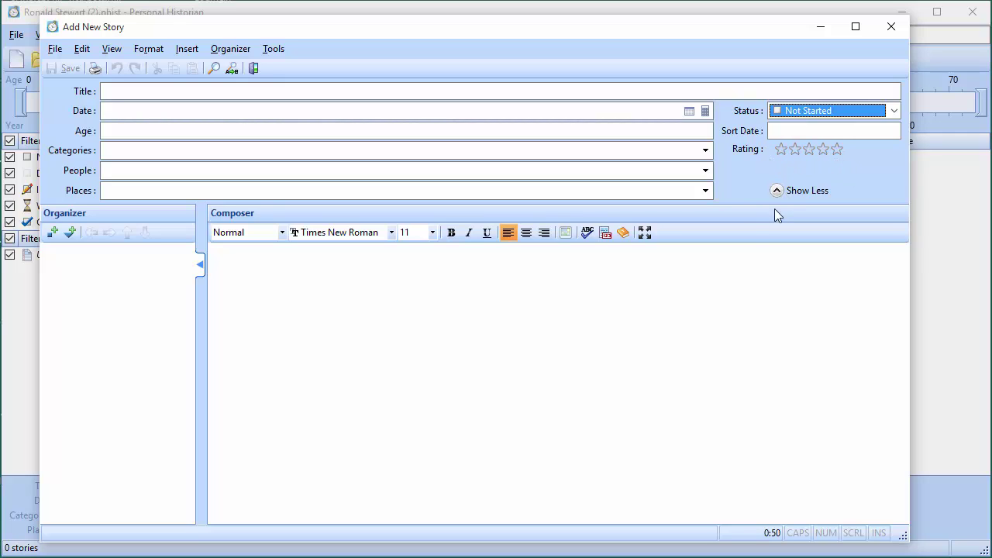
pyautogui.click(295, 303)
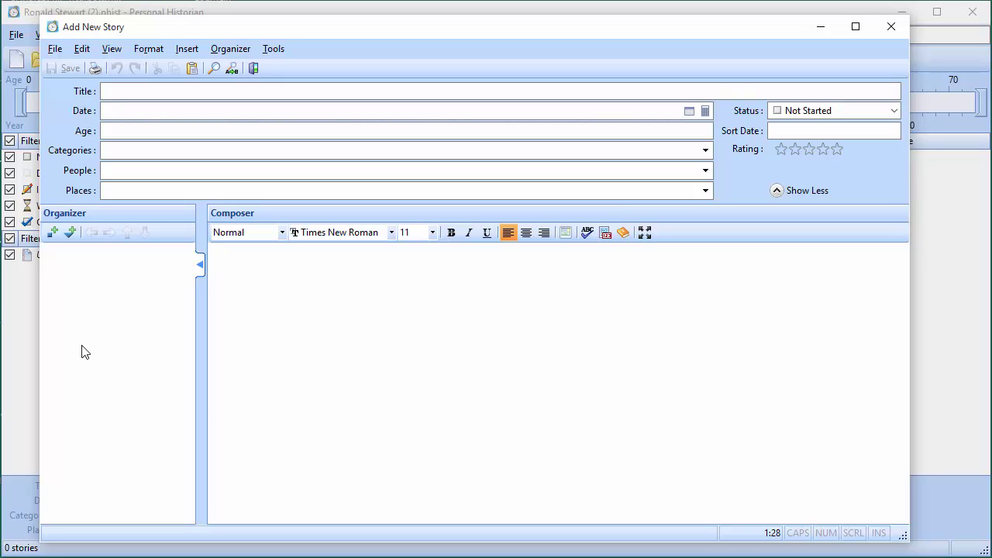
# Title the story 'A Puppy for Christmas' and enter an age of 6
pyautogui.click(123, 92)
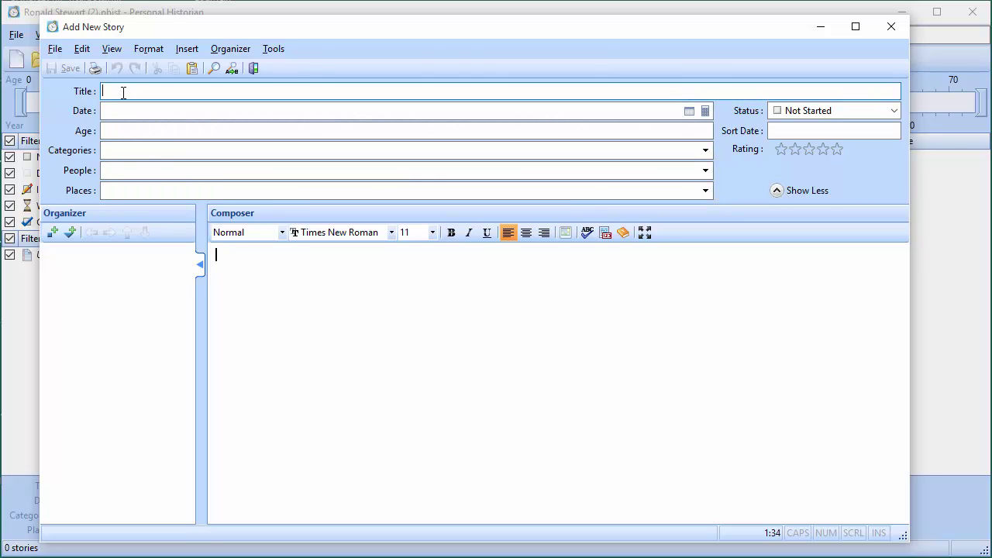
pyautogui.write('A Puppy for Christmas')
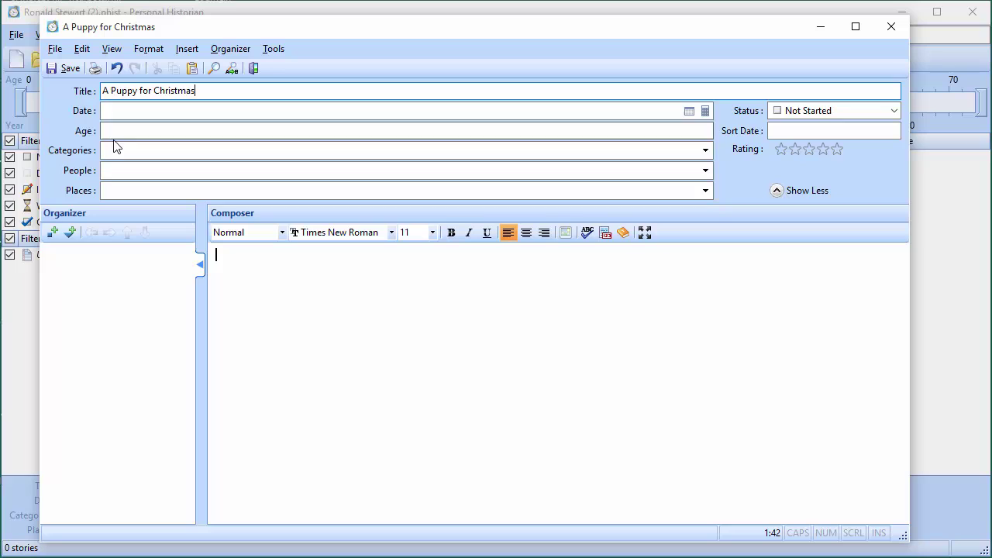
pyautogui.click(120, 129)
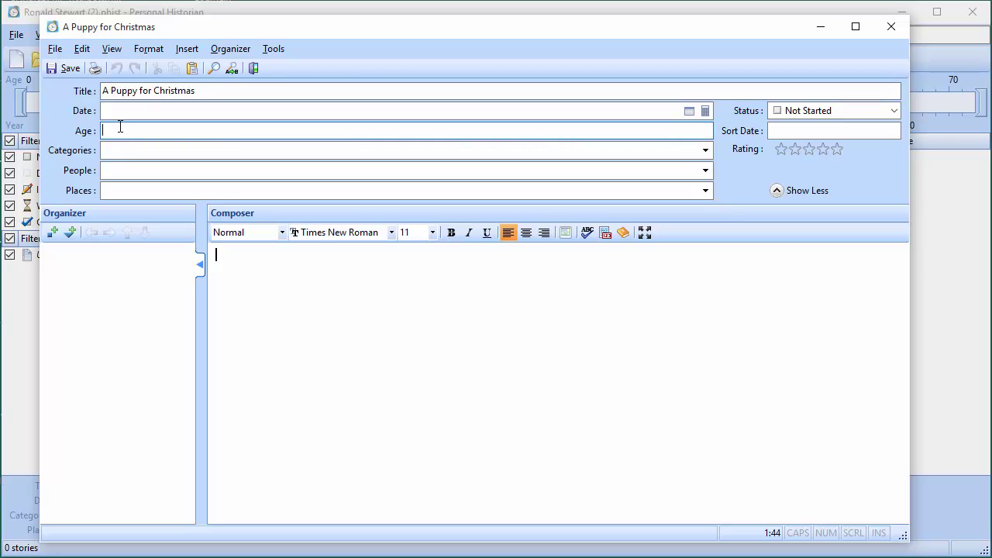
pyautogui.write('6')
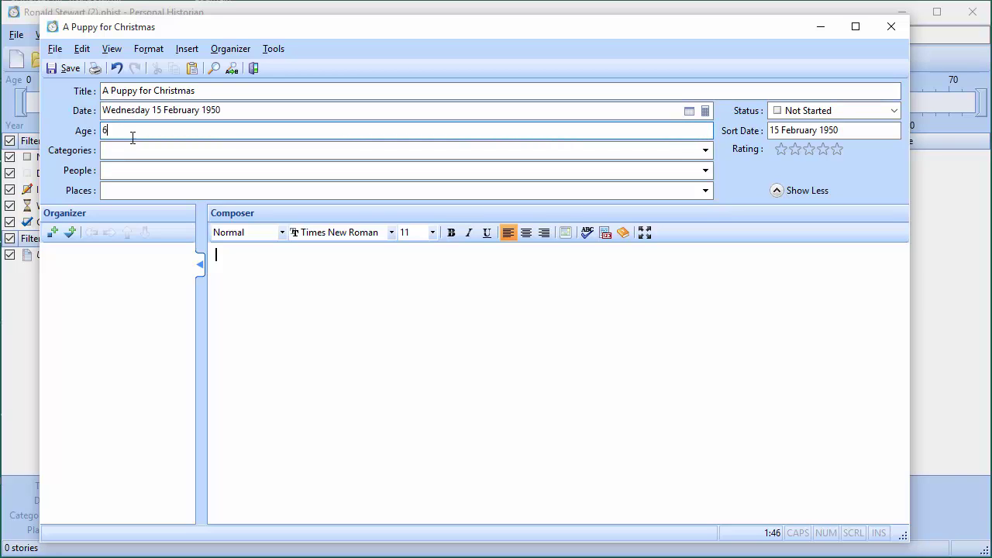
# Change the story date to 25 Dec 1949
pyautogui.click(184, 111)
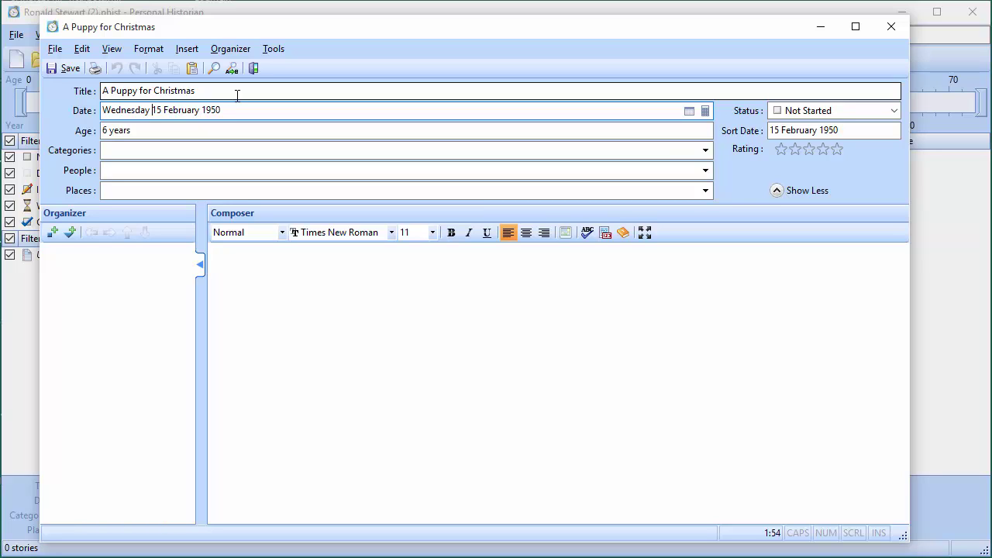
pyautogui.press('BackSpace')
pyautogui.write('2')
pyautogui.press('Right')
pyautogui.press('Right')
pyautogui.press('Delete')
pyautogui.press('Delete')
pyautogui.press('Delete')
pyautogui.press('Delete')
pyautogui.press('Delete')
pyautogui.press('Delete')
pyautogui.press('Delete')
pyautogui.press('Delete')
pyautogui.write('Dec')
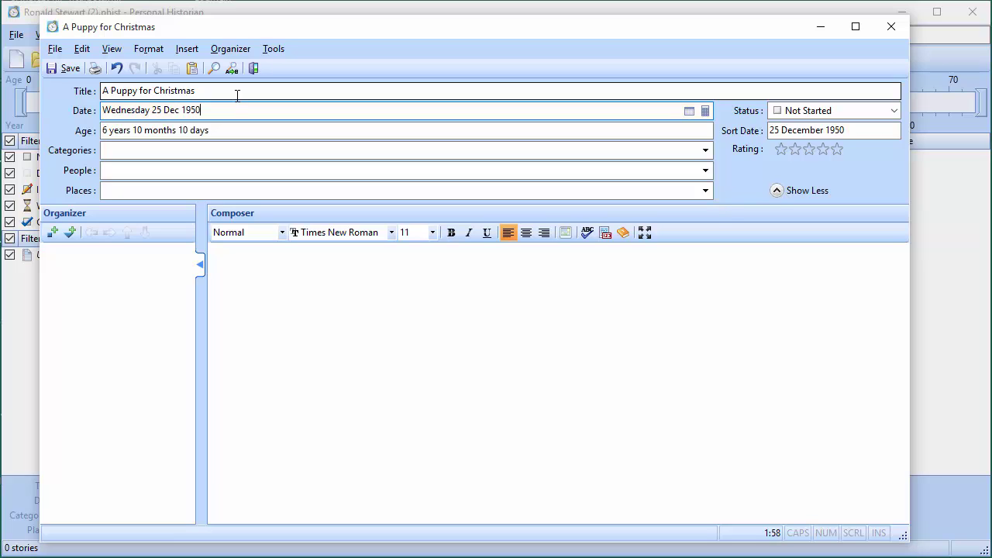
pyautogui.press('BackSpace')
pyautogui.press('BackSpace')
pyautogui.write('49')
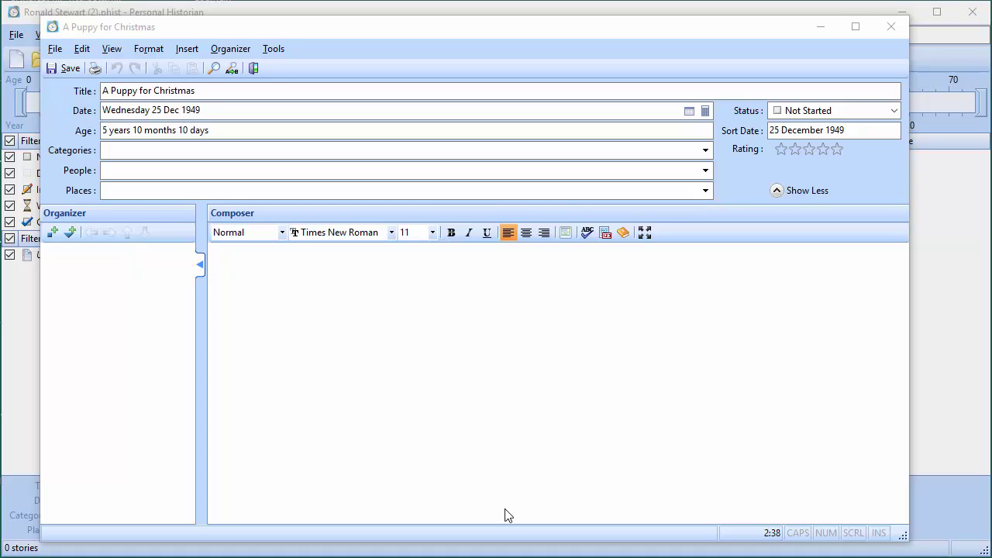
# Write the opening sentence 'As a child, I had wanted a dog for as long as I could remember.'
pyautogui.click(132, 149)
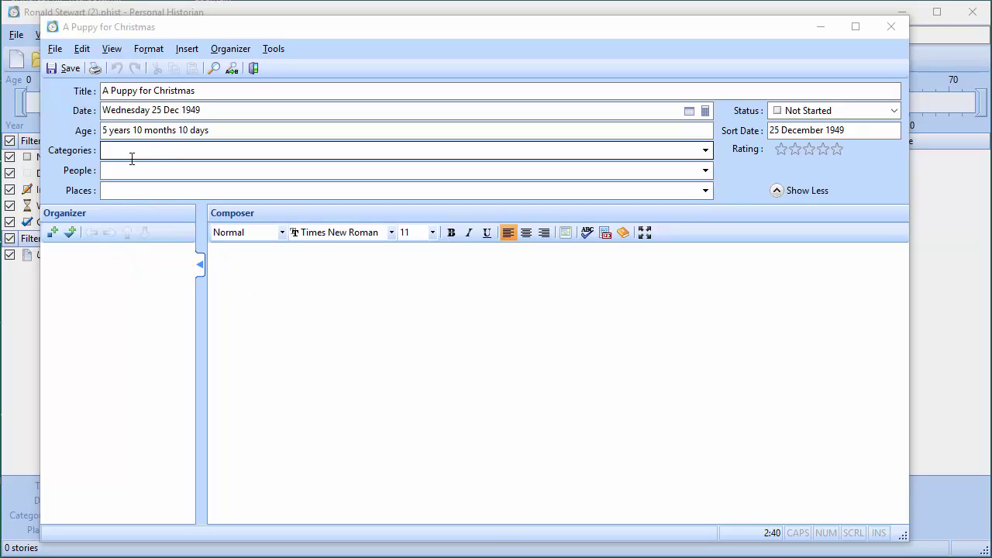
pyautogui.click(249, 298)
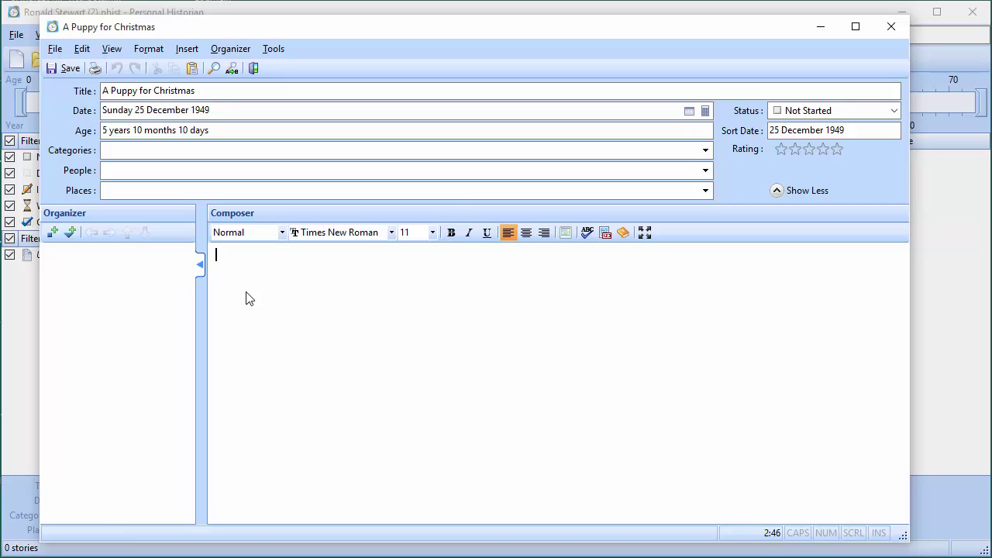
pyautogui.write('As a chil')
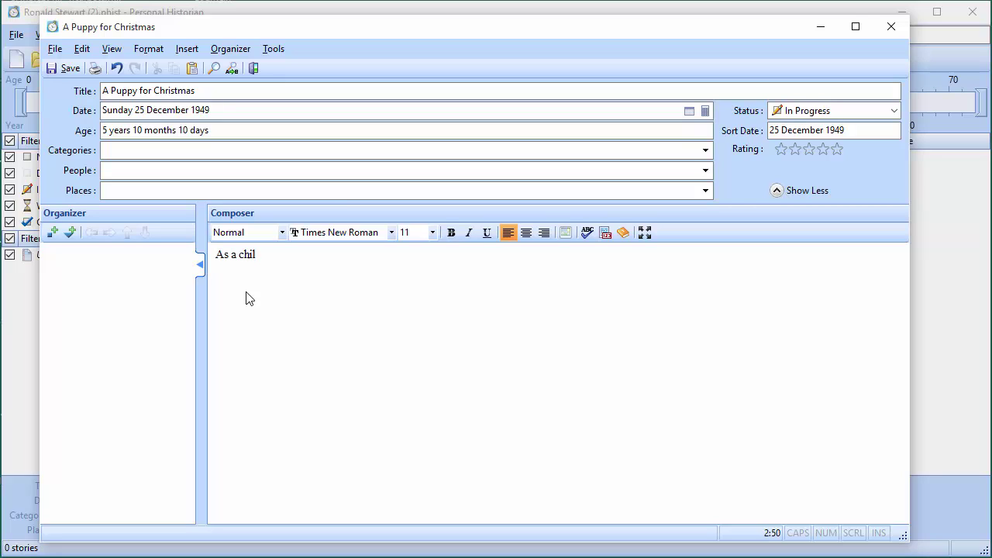
pyautogui.write('d, I had wanted a dog f')
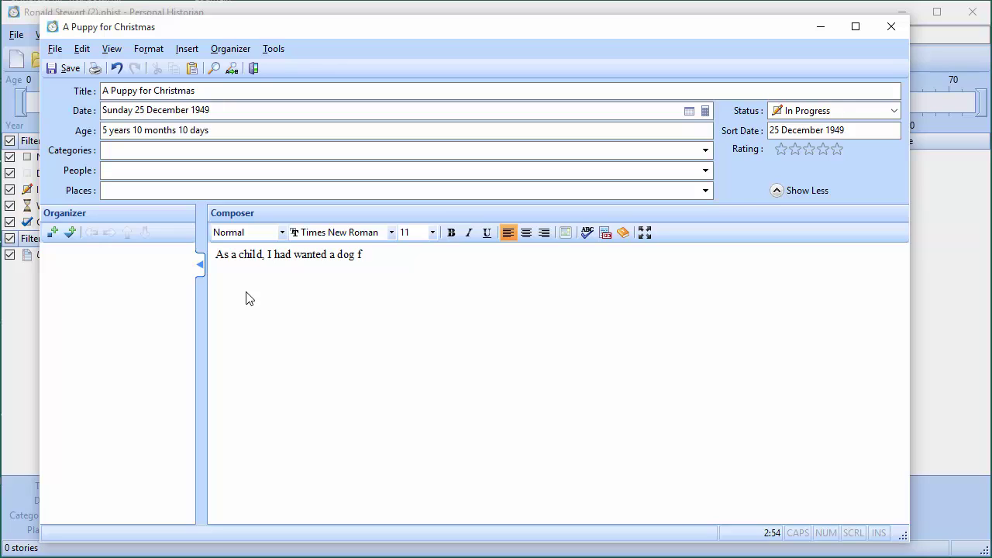
pyautogui.write('or as long as I could rembmer')
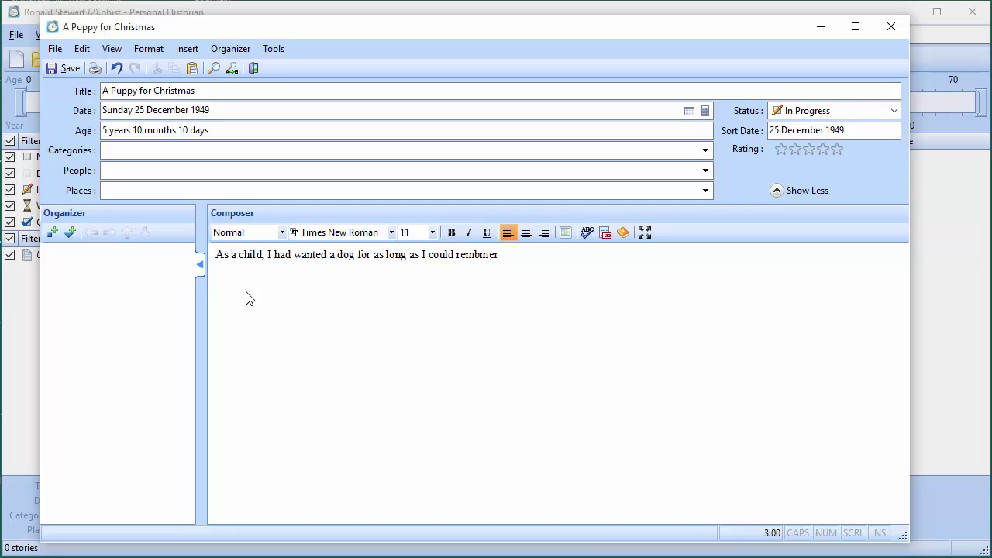
pyautogui.press('BackSpace')
pyautogui.press('BackSpace')
pyautogui.press('BackSpace')
pyautogui.press('BackSpace')
pyautogui.write('ember.')
# Make 'as long as I could remember' bold italic, with no underline
pyautogui.moveTo(377, 261); pyautogui.dragTo(383, 261)
pyautogui.moveTo(457, 263); pyautogui.dragTo(461, 265)
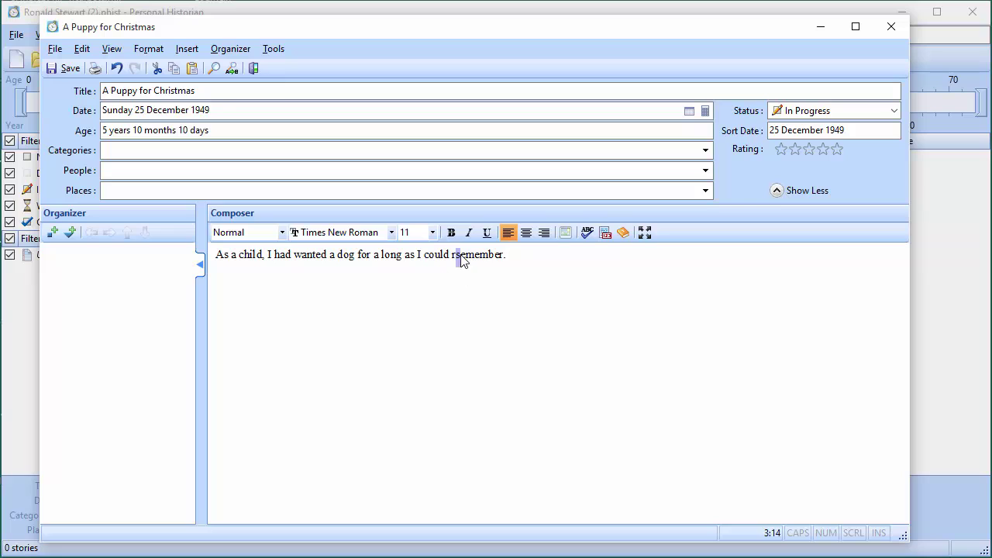
pyautogui.hotkey('ctrl', 'z')
pyautogui.click(373, 255)
pyautogui.keyDown('shift'); pyautogui.click(475, 261); pyautogui.keyUp('shift')
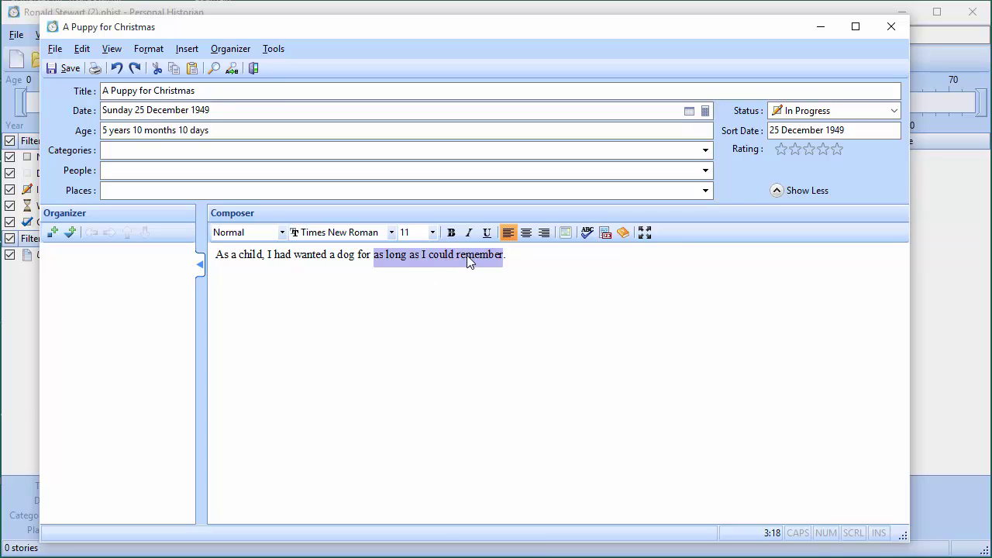
pyautogui.click(451, 233)
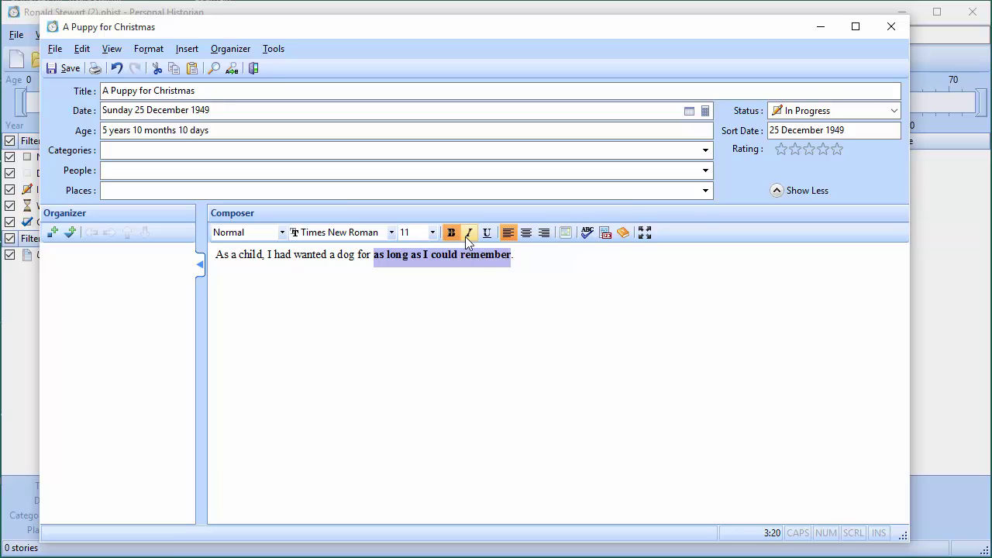
pyautogui.click(468, 235)
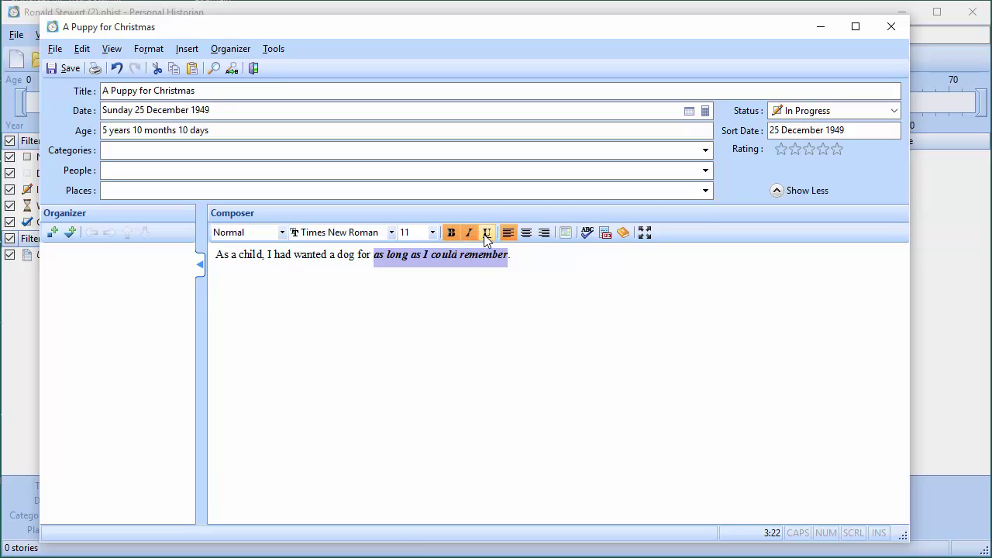
pyautogui.click(482, 234)
pyautogui.click(482, 234)
# Set 'I had wanted a dog' in the Stencil font
pyautogui.moveTo(277, 261); pyautogui.dragTo(351, 261)
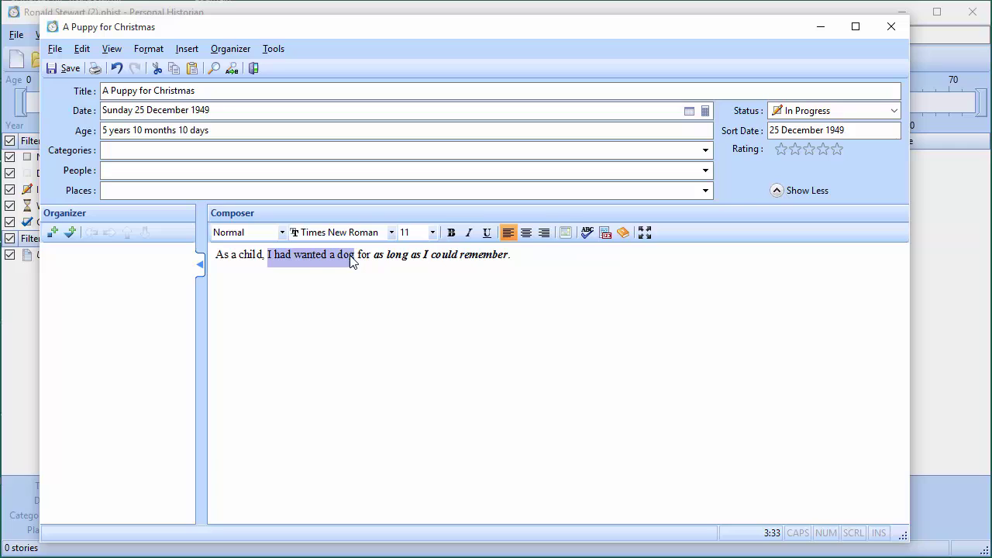
pyautogui.click(392, 232)
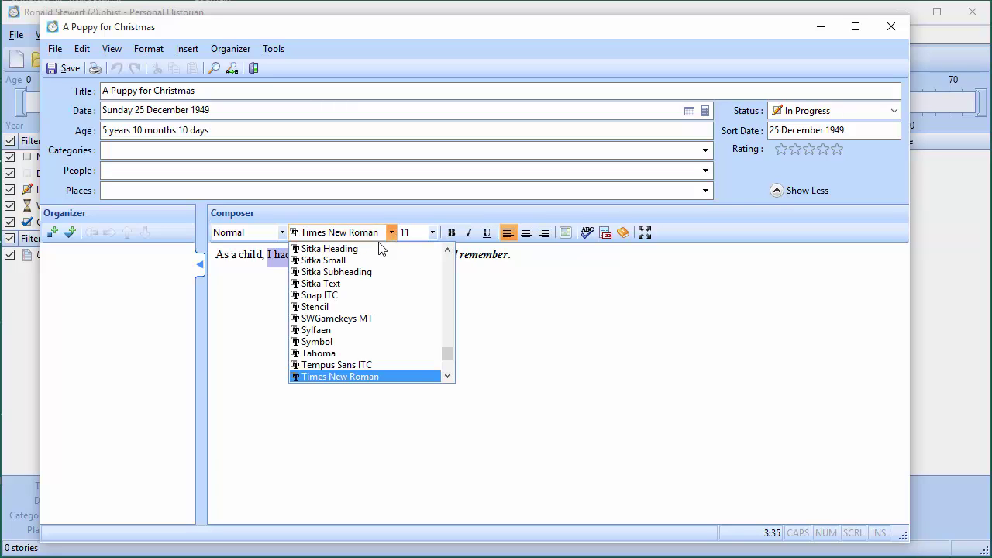
pyautogui.click(341, 307)
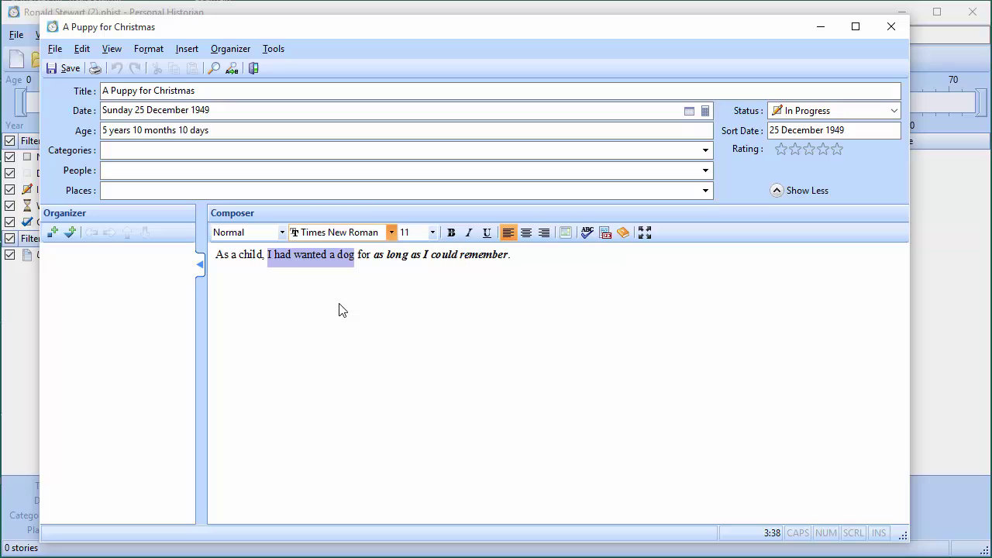
pyautogui.click(394, 257)
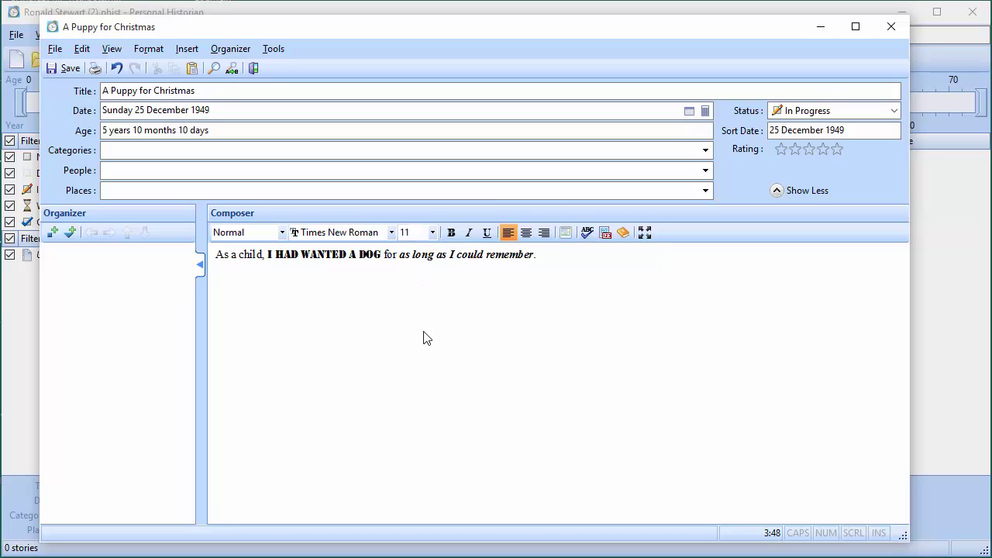
# Add 'Dad certainly wanted me to have one.' after the opening sentence
pyautogui.click(564, 259)
pyautogui.write('Dad certainly wanted me to have one')
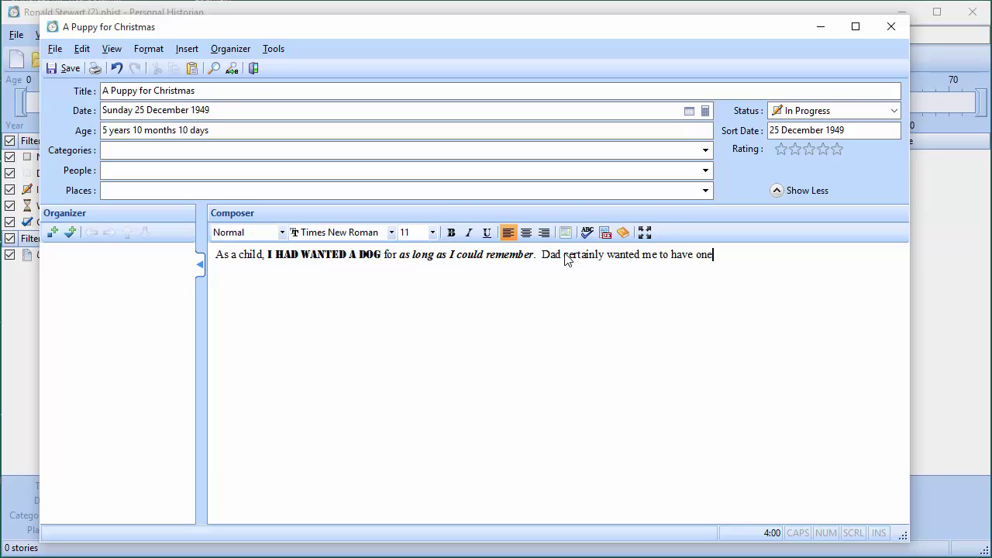
pyautogui.write('.')
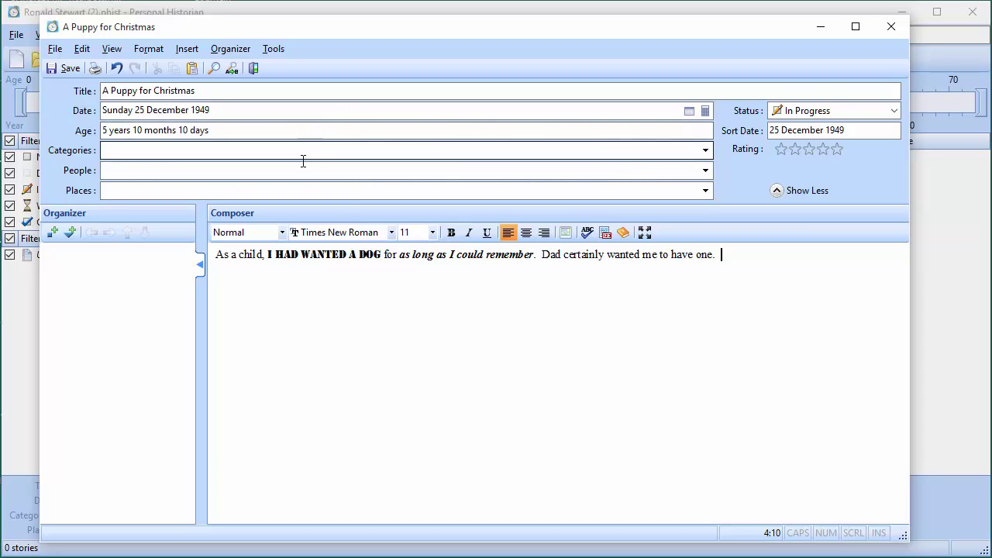
# Dictate 'she didn't think I could take care of it. Looking back she was right.' into the story
pyautogui.click(280, 53)
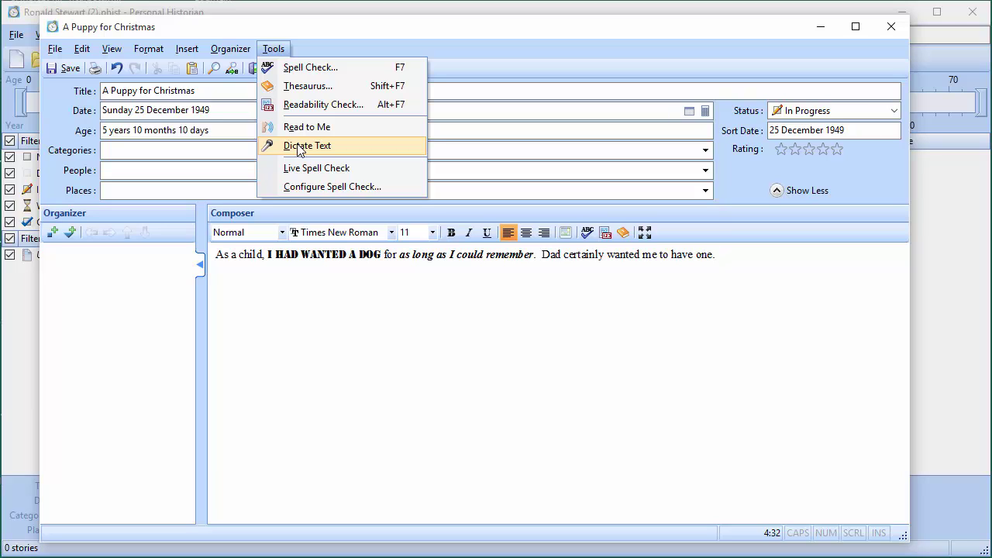
pyautogui.click(300, 146)
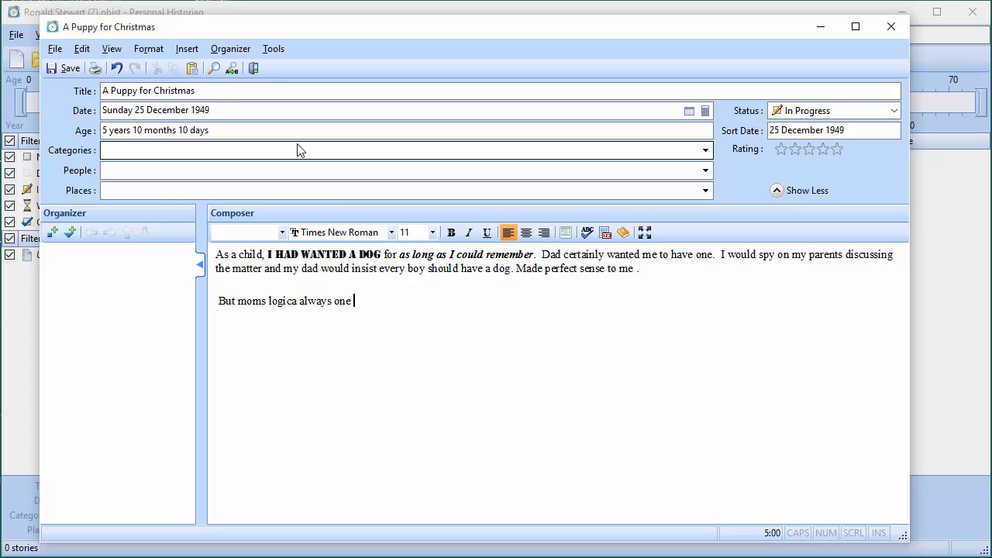
pyautogui.write("she didn't think I could take care of it.")
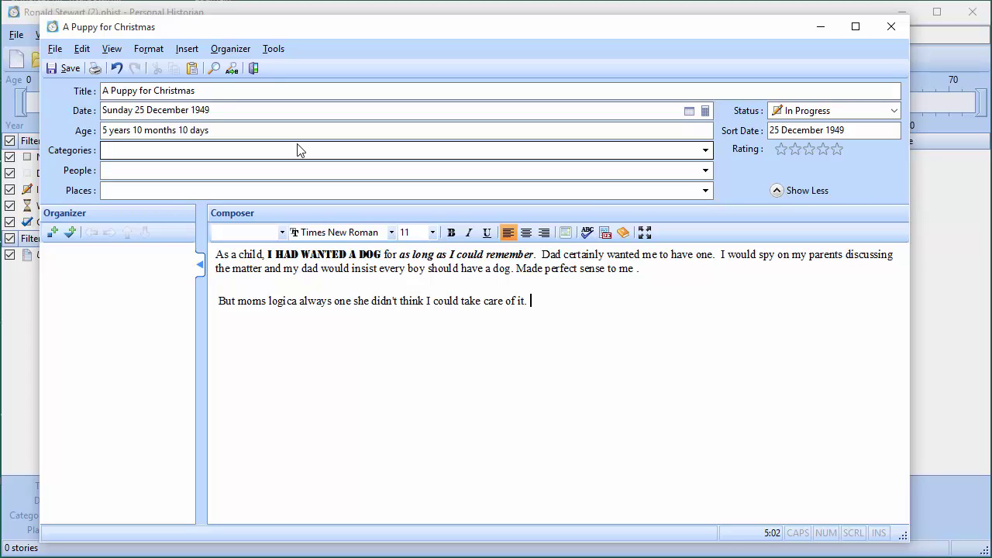
pyautogui.write(' Looking back she was right.')
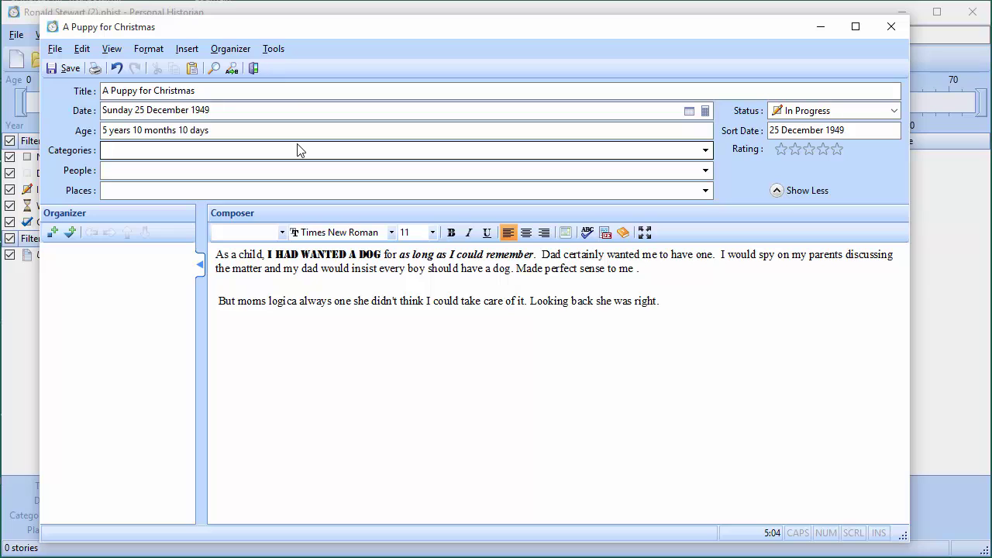
pyautogui.click(275, 48)
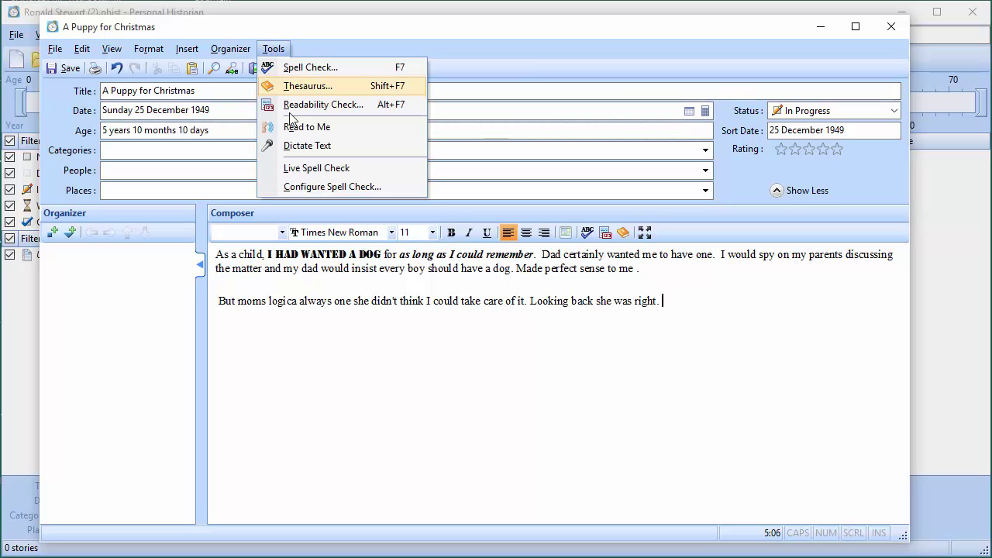
# Correct 'logica' to 'logic' and replace 'one' with 'won.' in the second paragraph
pyautogui.click(307, 150)
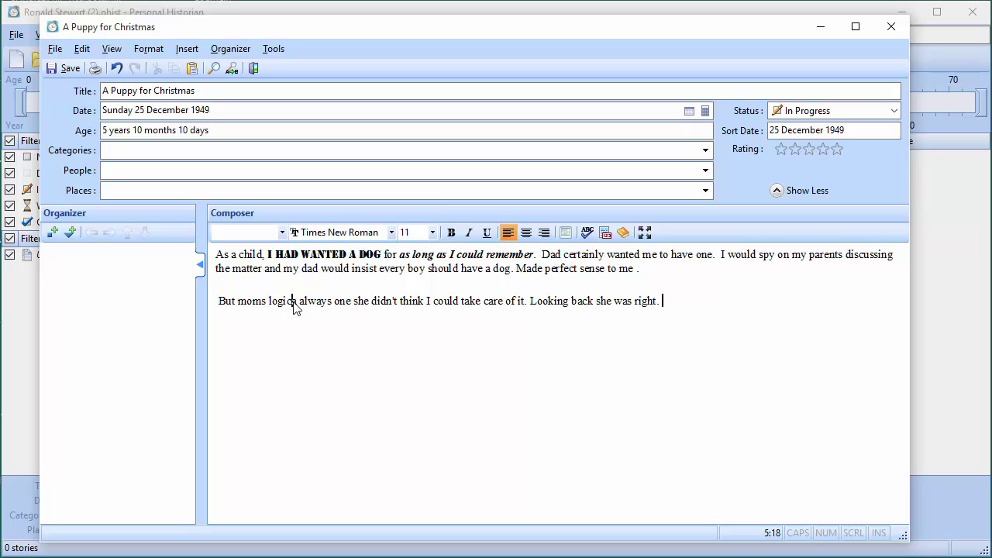
pyautogui.press('Delete')
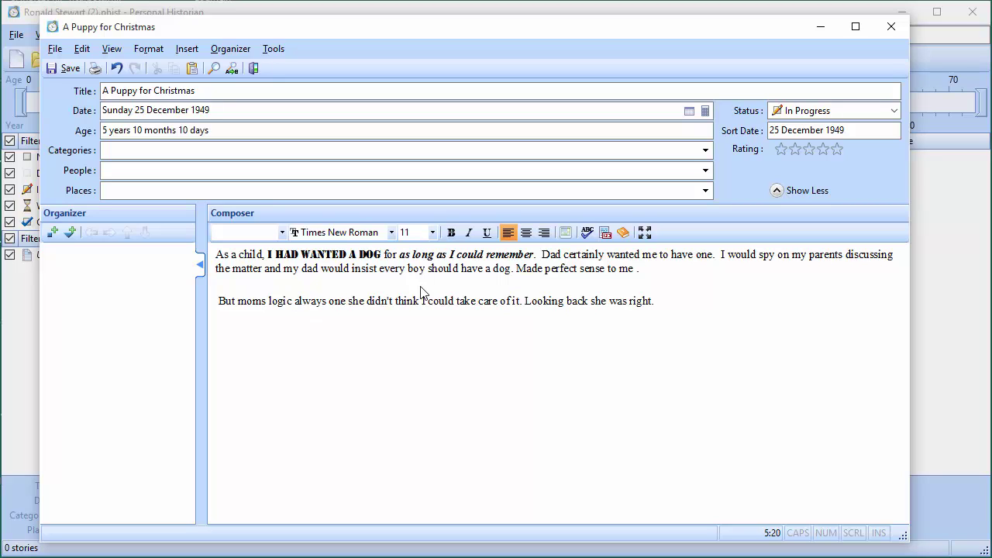
pyautogui.press('Right')
pyautogui.press('Right')
pyautogui.press('Right')
pyautogui.press('Right')
pyautogui.press('Right')
pyautogui.press('Right')
pyautogui.press('Delete')
pyautogui.press('Delete')
pyautogui.press('Delete')
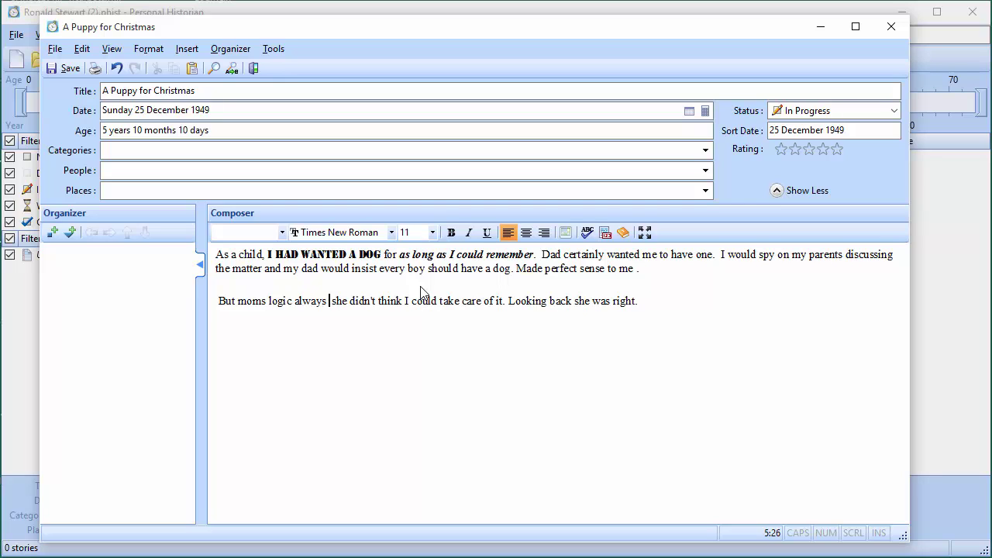
pyautogui.press('Right')
pyautogui.write('won')
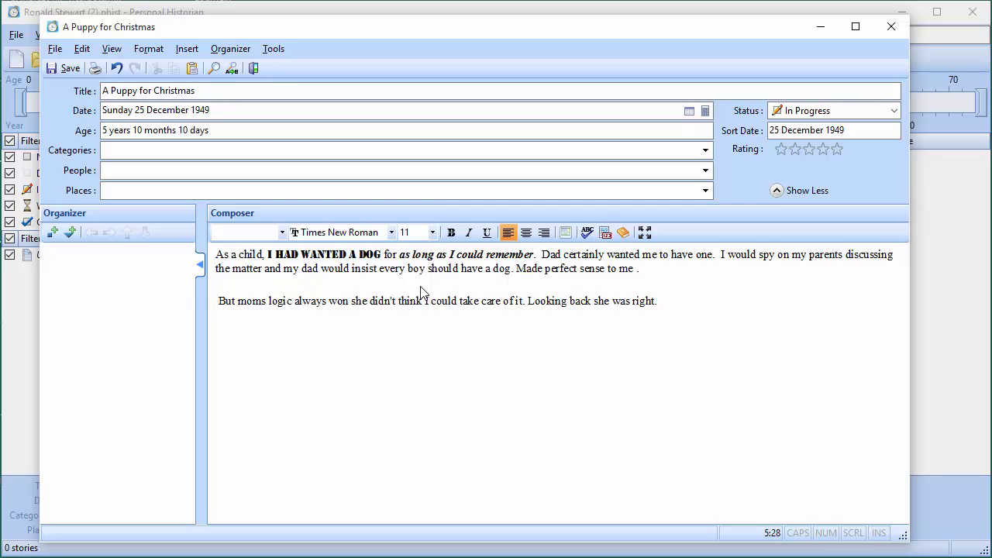
pyautogui.write('.')
# Capitalise 'She' and remove the leading space and blank line before 'But'
pyautogui.hotkey('shift', 'Right')
pyautogui.write('S')
pyautogui.press('Right')
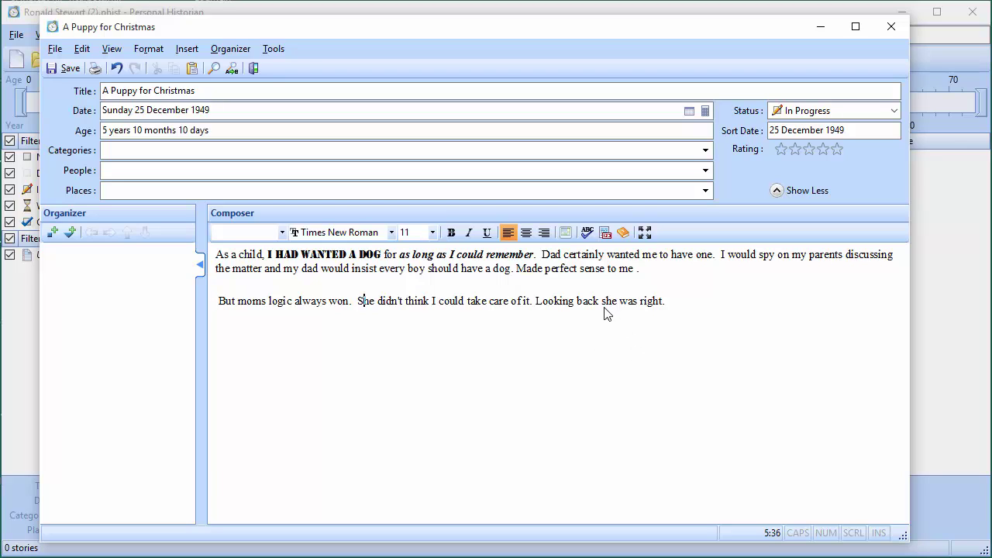
pyautogui.press('Right')
pyautogui.press('Right')
pyautogui.press('Right')
pyautogui.press('Right')
pyautogui.press('Delete')
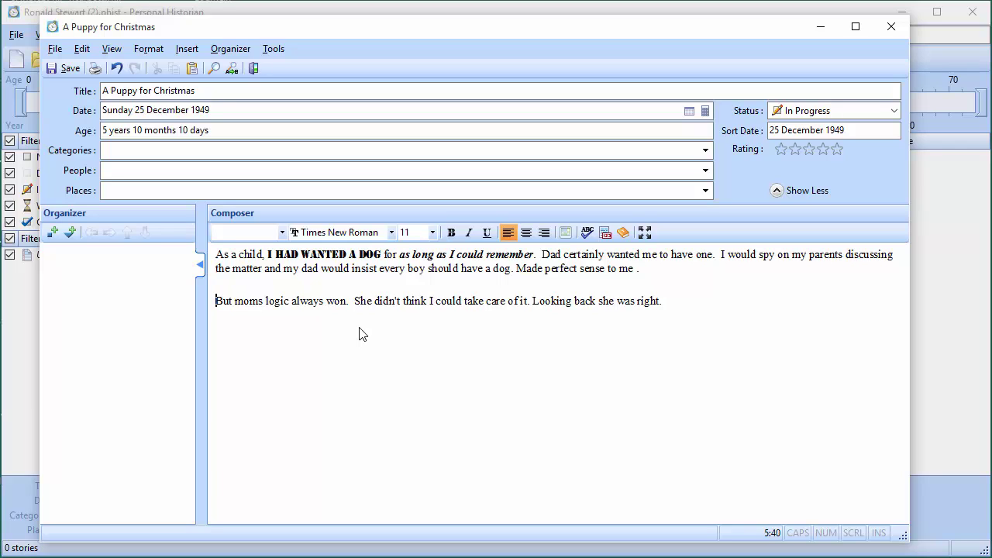
pyautogui.press('Right')
pyautogui.press('Right')
pyautogui.press('Right')
pyautogui.press('Right')
pyautogui.press('Right')
pyautogui.press('Right')
pyautogui.press('BackSpace')
pyautogui.press('BackSpace')
pyautogui.press('BackSpace')
pyautogui.press('BackSpace')
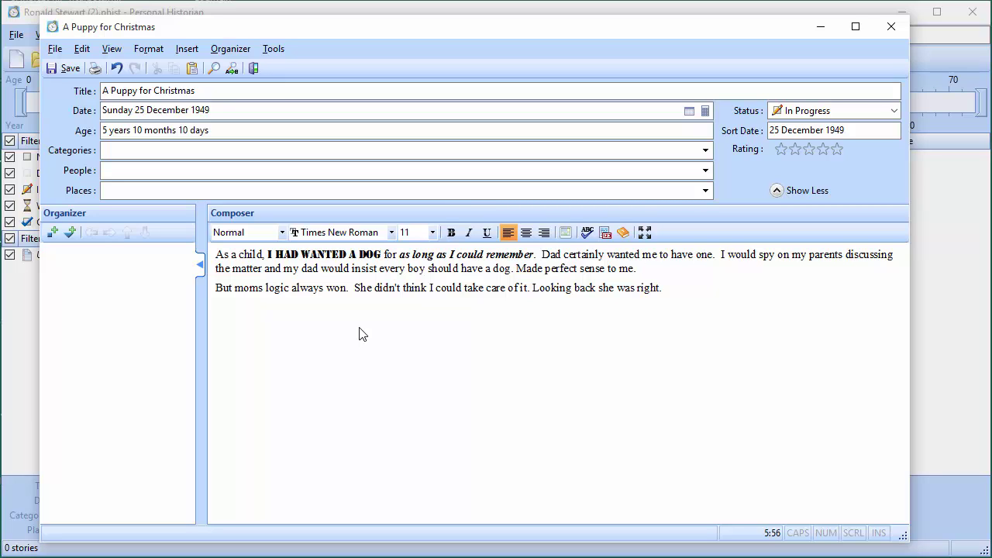
pyautogui.click(273, 49)
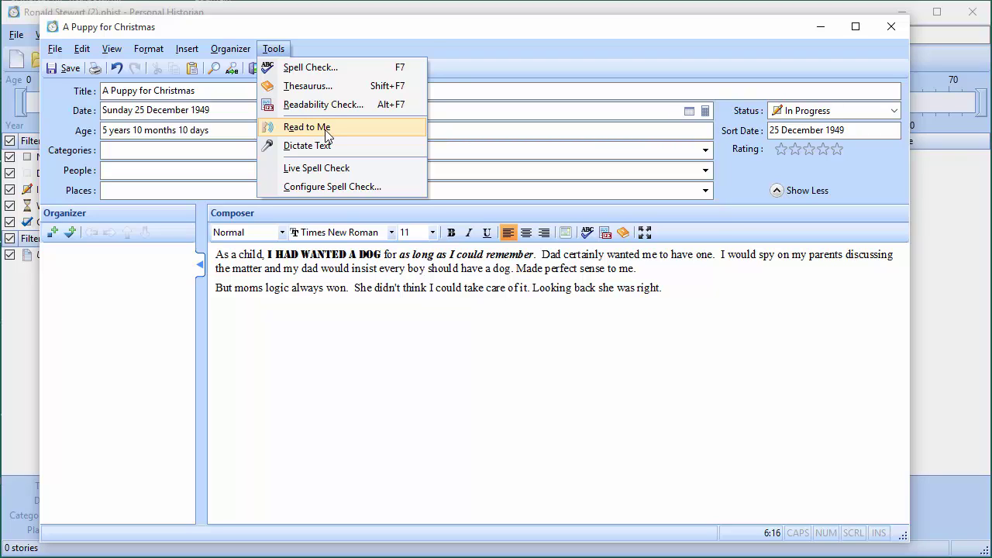
# Have the story read aloud with Read to Me
pyautogui.click(326, 135)
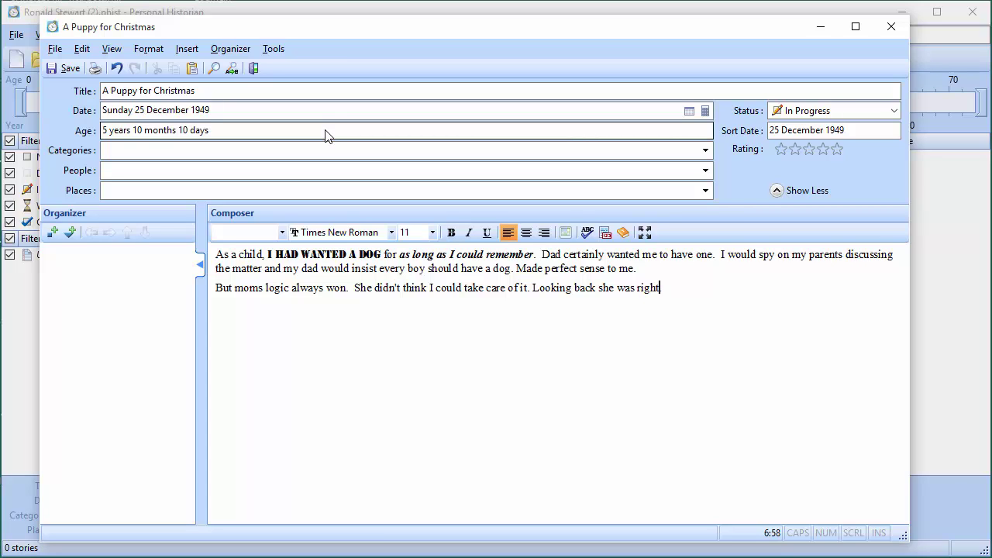
pyautogui.write('.')
pyautogui.write('.')
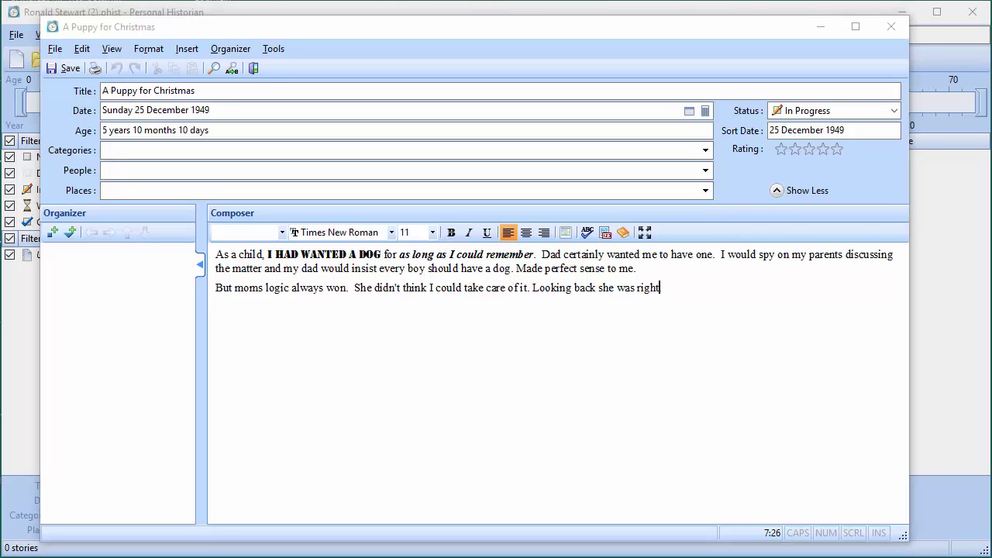
# Paste the remaining paragraphs, through the little Jack Terrier puppy, into the story
pyautogui.click(696, 296)
pyautogui.write('.')
pyautogui.write('But at the time I thought I was the most responsible boy in the world. I had asked for a dog so many times, I lost count.  I would work especially hard to drop hints around special occasions, like Christmas and birthdays.  But the answer was always, "No" and after being disappointed so many times, I gradually gave up on my dream. It was Christmas morning, 1944.  I was 9 years old but the magic and excitement of the holiday hadn\'t worn off in the least.  Sarah and I had a hard time falling asleep the night before but that didn\'t stop us from waking up at 5 a.m.  We impatiently waited while mom and dad woke up and mom fed the baby. Finally, it was time to go downstairs to see what Santa had brought us and to open our presents.  I don\'t remember much about my presents that year.  I know I got some clothes and probably some books.  But I do remember that I did not get any toys.  Dad joked, "You\'re getting a little old for toys."  I tried to hide my disappointment as I secretly wanted toys but wanted to appear to be as mature as dad had thought I was. All the presents had been opened and we started to clean up the wrapping paper.  I was trying but doing a poor job of hiding my disappointment when Dad said, "Wait, I think there\'s one more present in the garage."  He went out and came back in with an orange (the fruit not the color) box with a bow on top.  He carried it right up to me with a satisfied grin on his face.  That\'s when I heard some tiny "yips" coming from inside the box. I knew what it was.  Dad knew that I knew what it was.  But I didn\'t dare believe it until I saw it with my own eyes.  He rested the box in front of me and I carefully removed the bow and pulled the top off.  My years of patience had paid off as I locked eyes with a small, beautiful little Jack Terrier puppy!')
pyautogui.scroll(1, 676, 331)
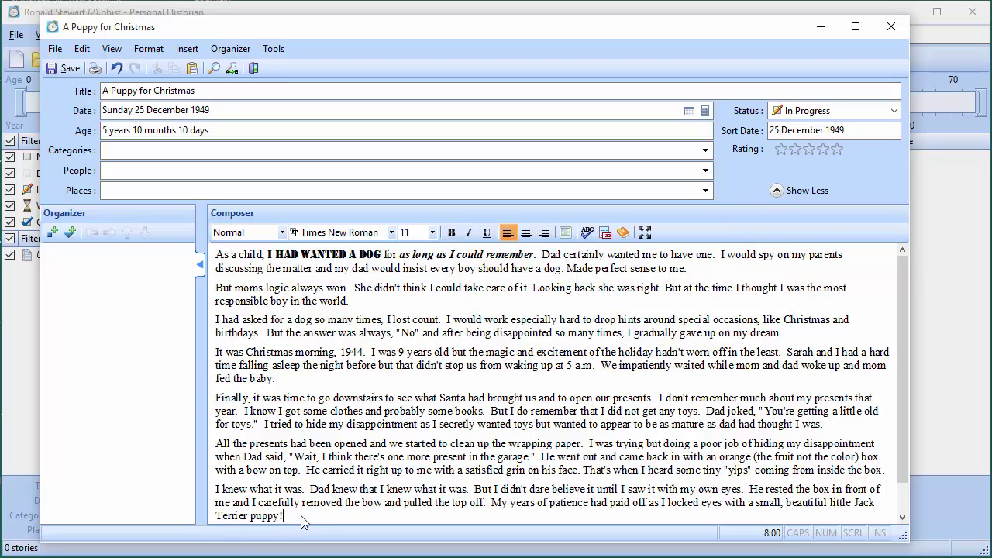
pyautogui.moveTo(302, 522); pyautogui.dragTo(216, 258)
pyautogui.click(544, 233)
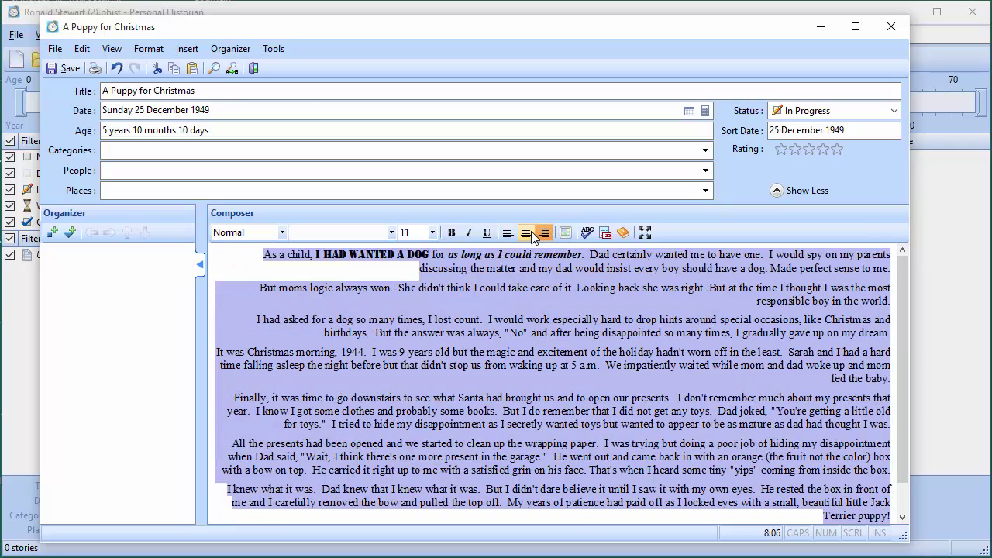
pyautogui.click(530, 235)
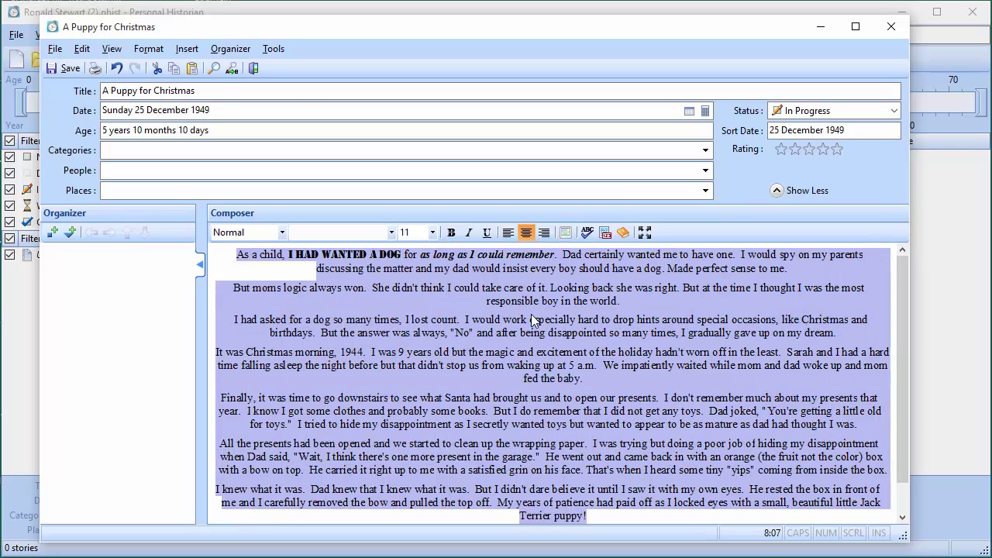
pyautogui.click(508, 232)
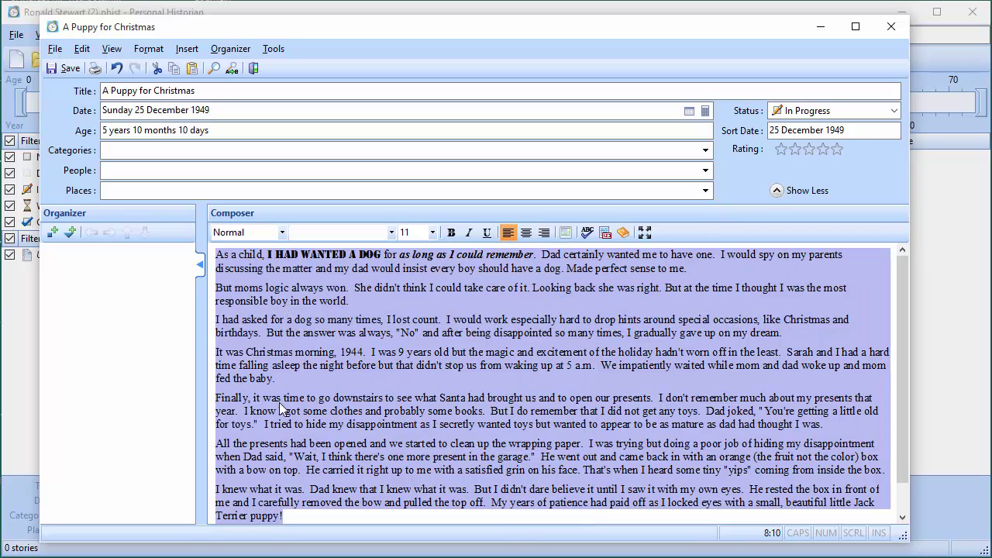
pyautogui.click(319, 341)
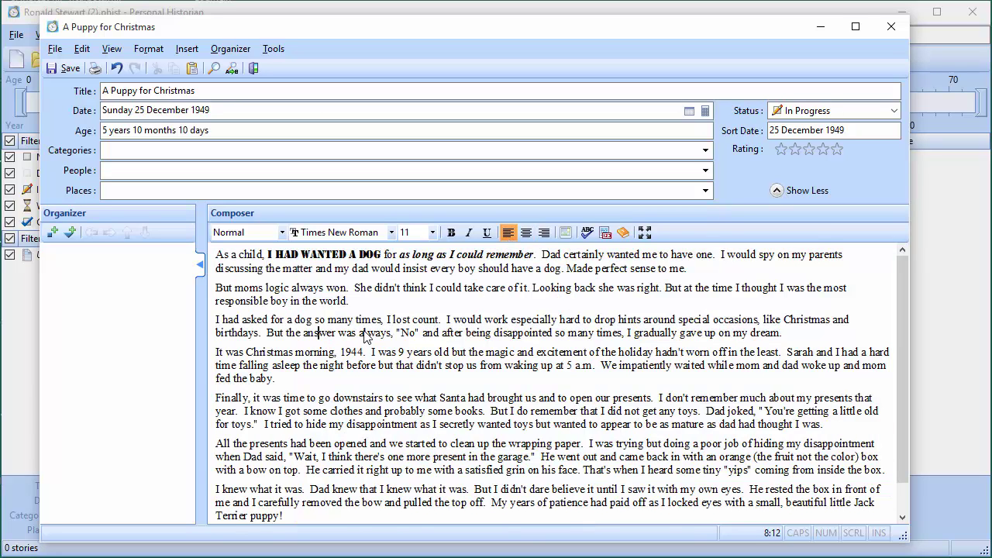
pyautogui.moveTo(349, 301); pyautogui.dragTo(216, 289)
pyautogui.click(527, 234)
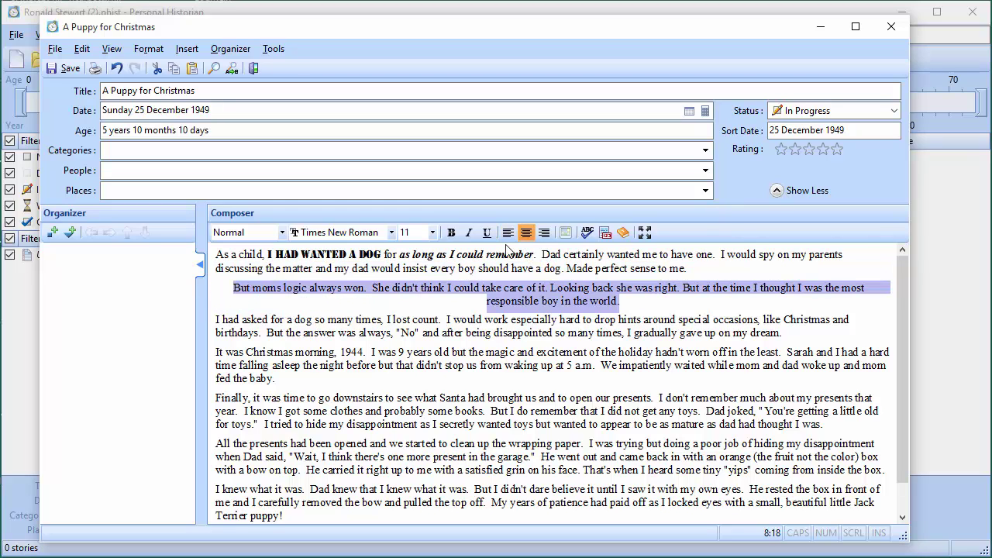
pyautogui.click(508, 234)
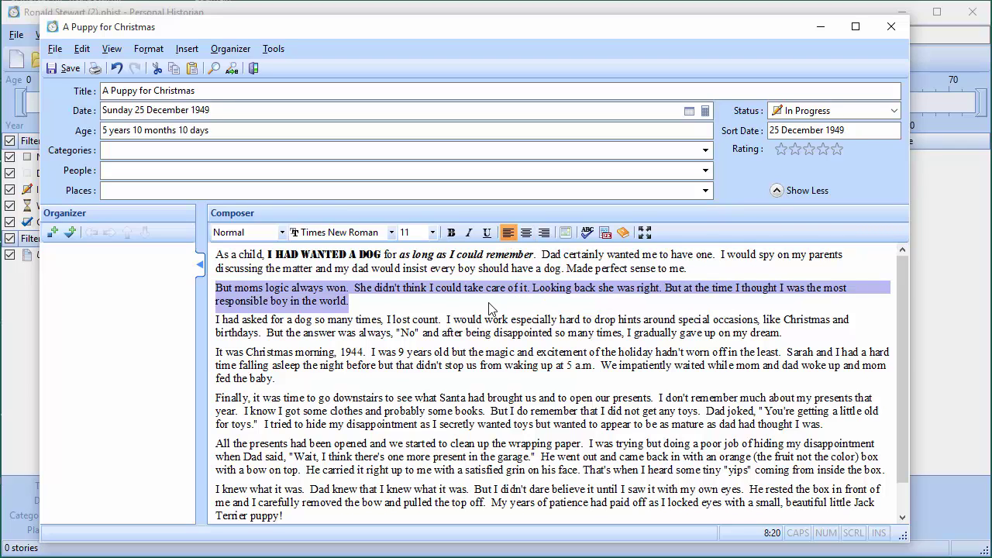
pyautogui.click(489, 308)
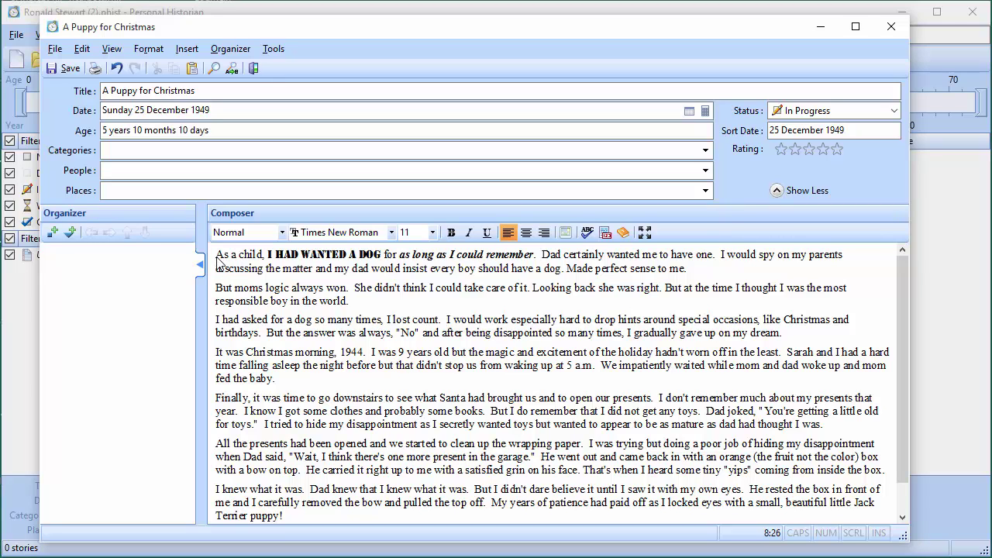
# Insert puppy.png from the Pictures folder at the start of the story
pyautogui.click(566, 231)
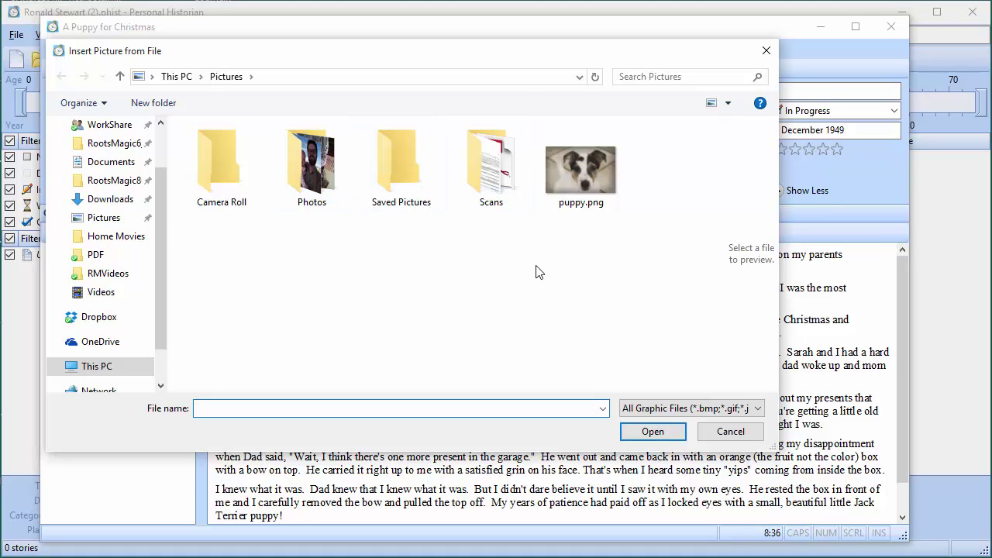
pyautogui.click(582, 187)
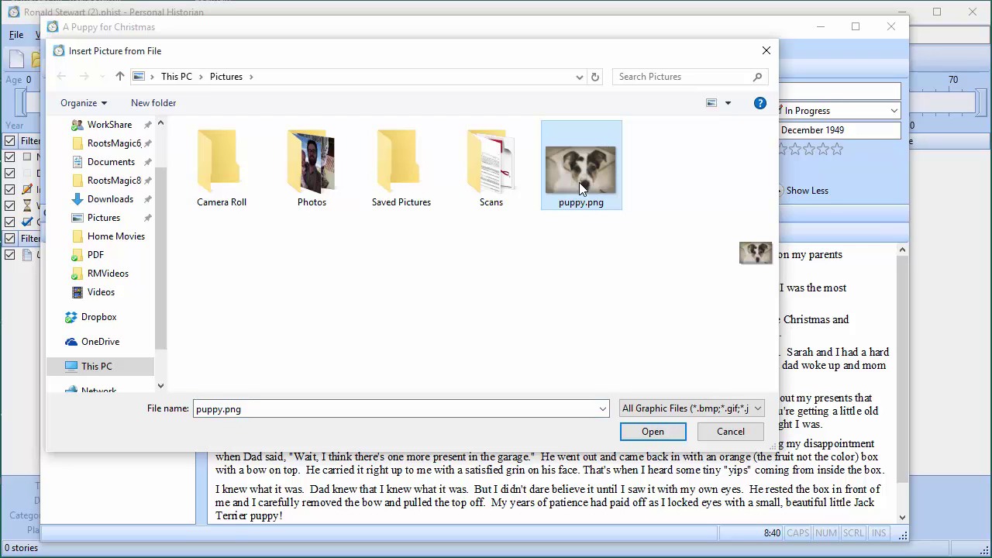
pyautogui.click(653, 433)
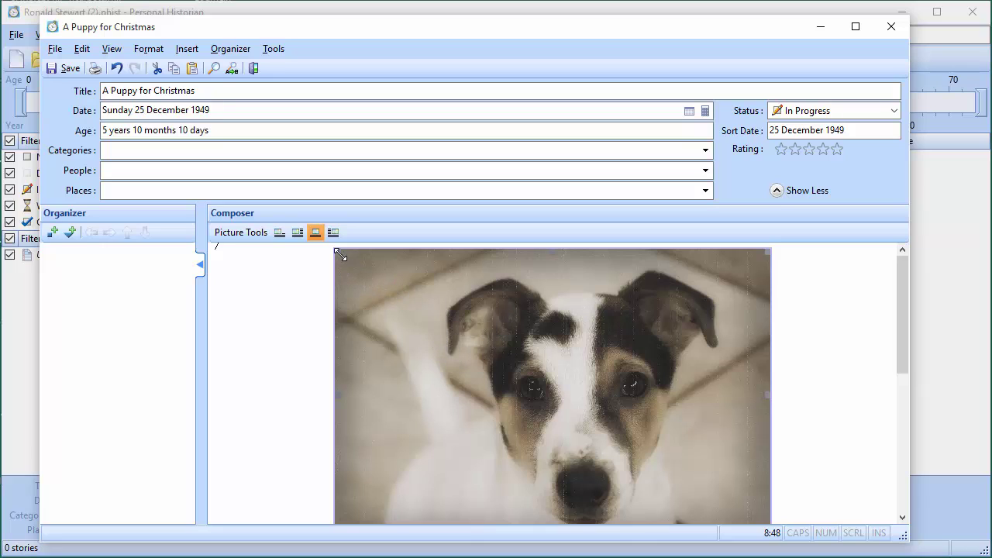
# Resize the puppy photo smaller and right-align it so the opening text wraps down its left
pyautogui.moveTo(339, 252); pyautogui.dragTo(526, 383)
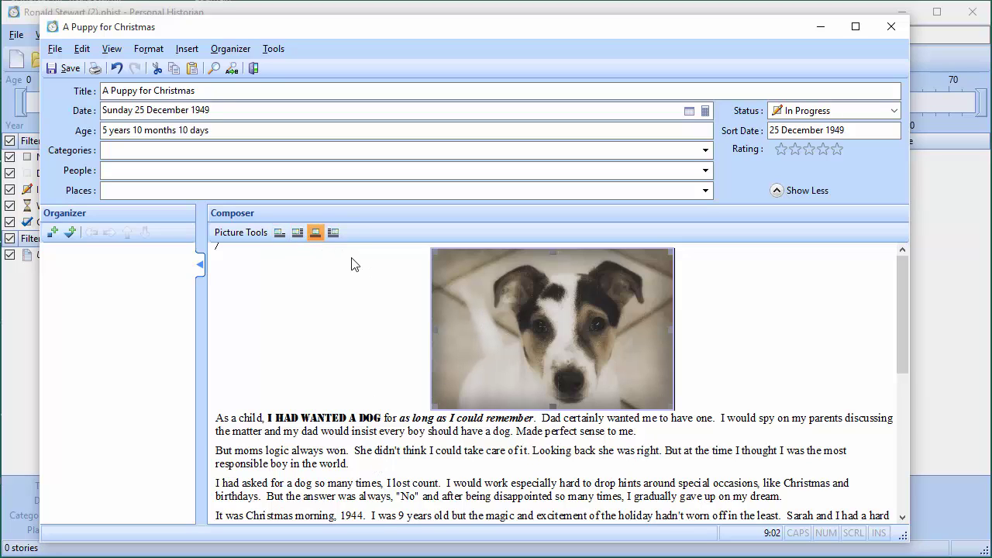
pyautogui.click(333, 233)
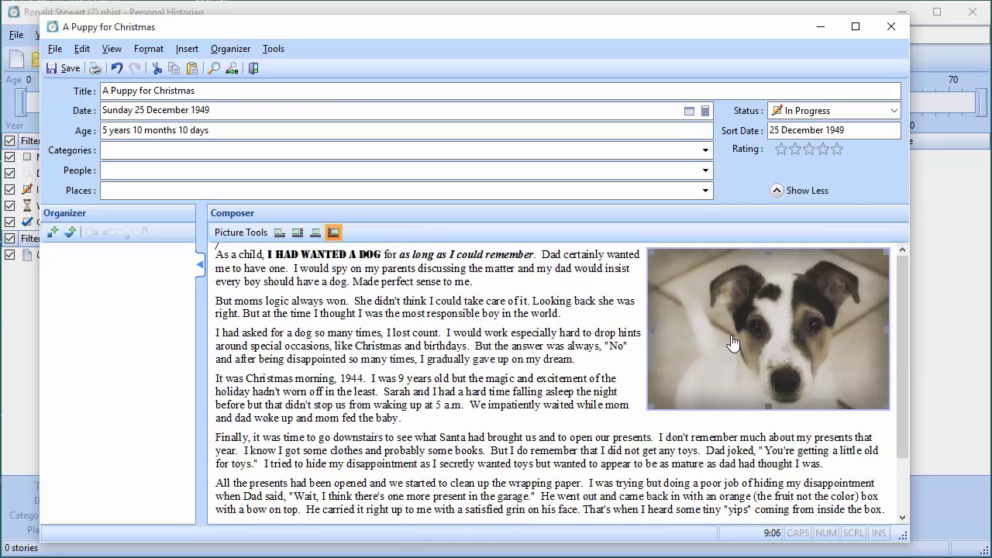
pyautogui.click(297, 233)
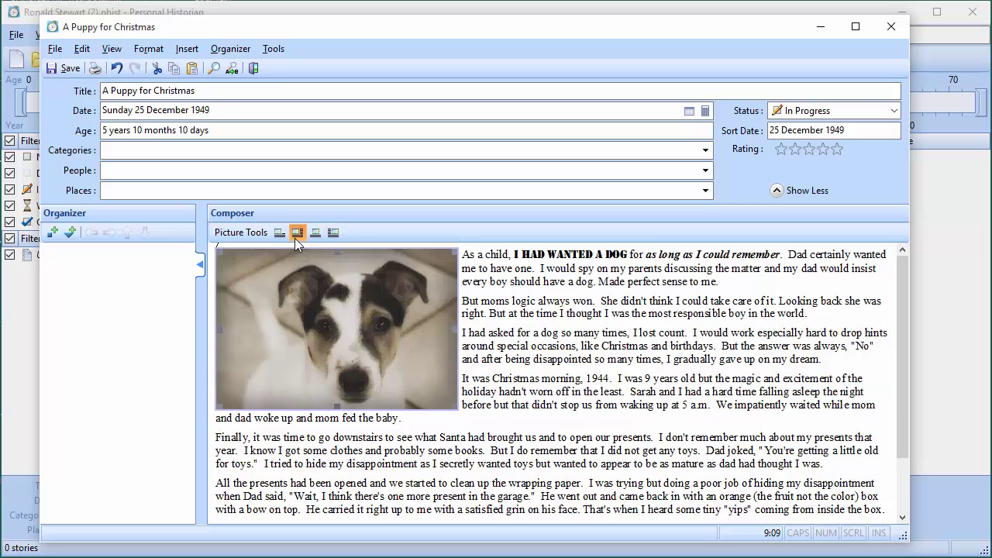
pyautogui.click(335, 233)
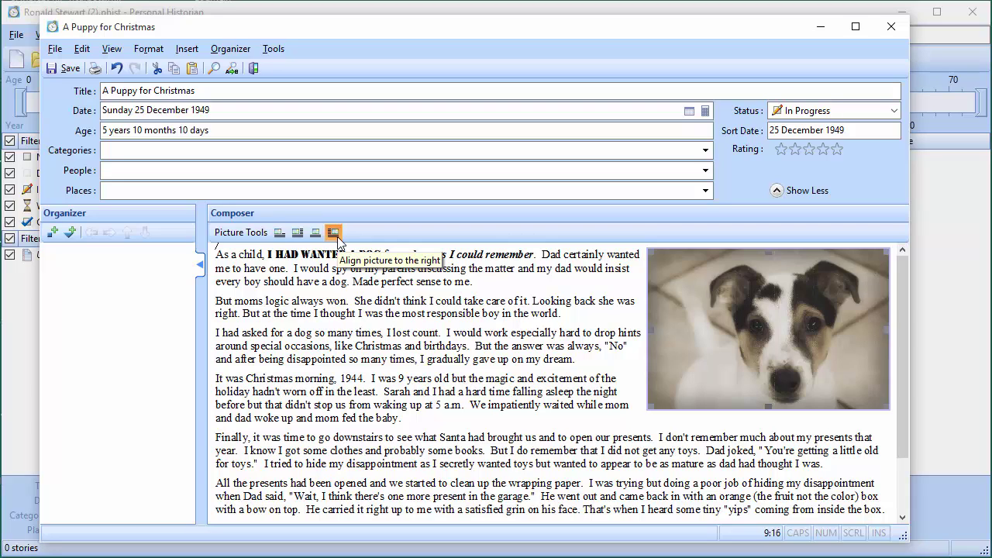
pyautogui.click(269, 281)
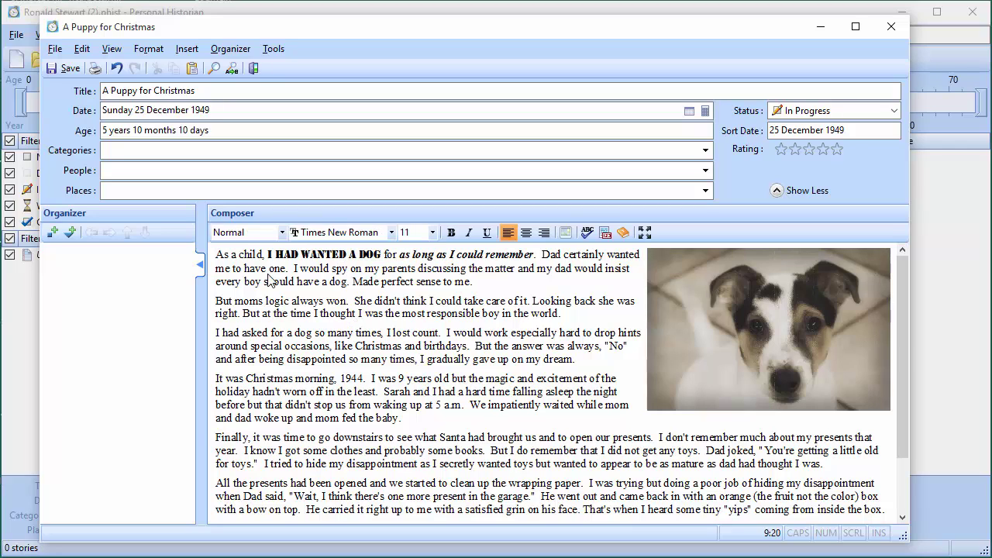
pyautogui.press('Up')
pyautogui.press('Right')
pyautogui.press('Right')
pyautogui.press('Right')
pyautogui.press('Right')
pyautogui.click(586, 234)
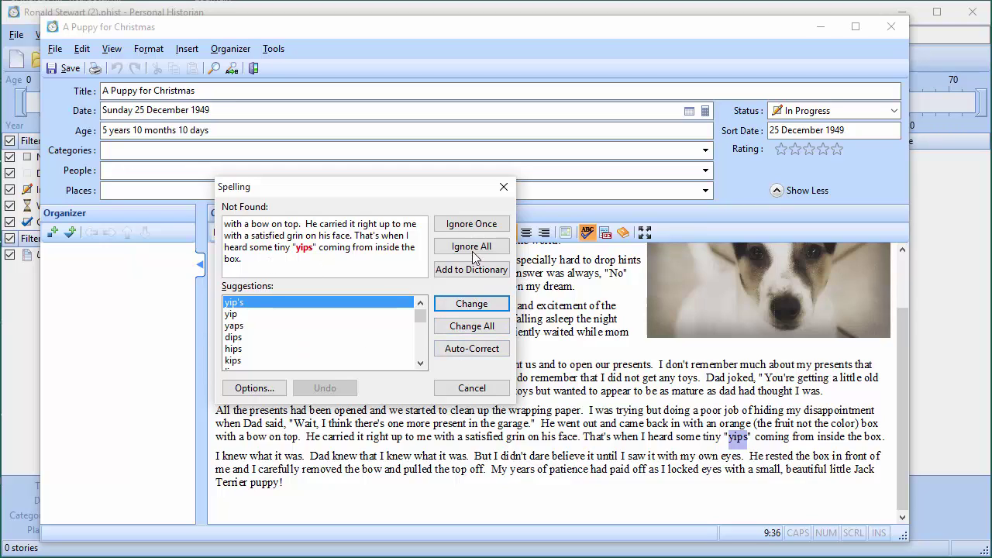
pyautogui.click(459, 393)
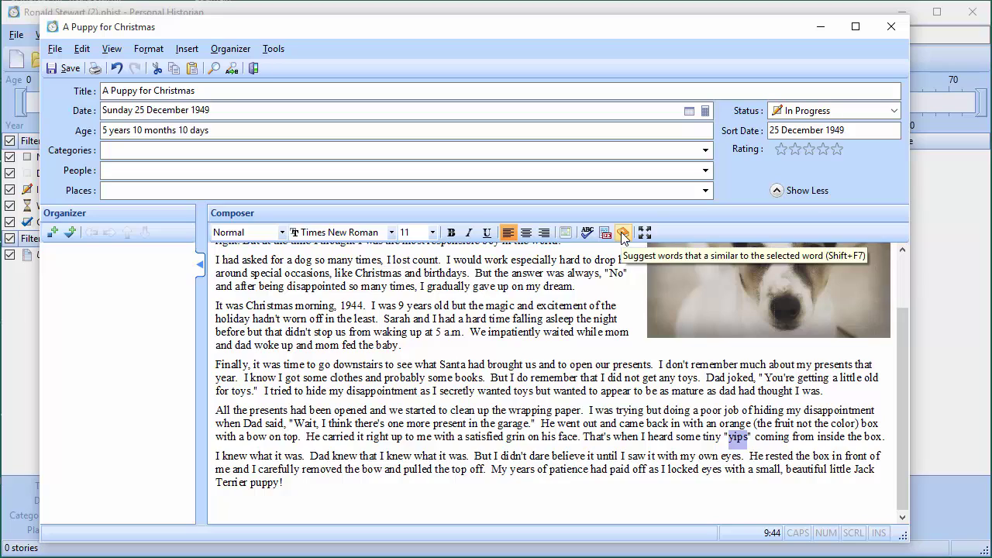
pyautogui.click(496, 314)
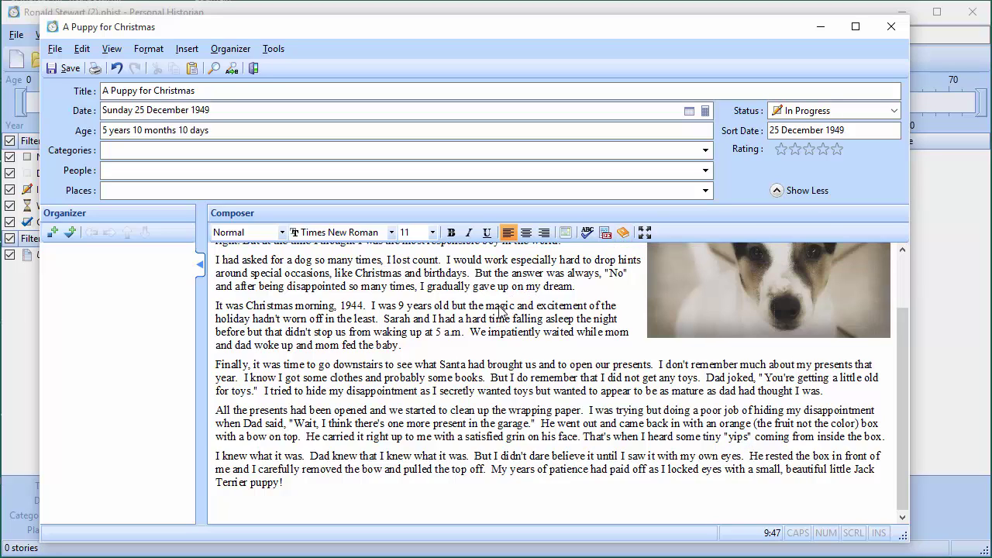
pyautogui.click(622, 234)
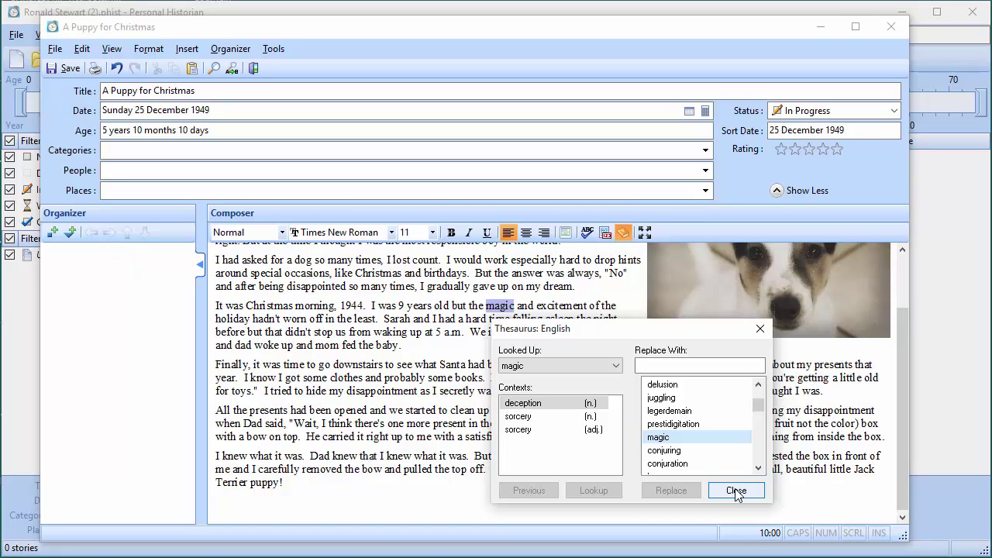
pyautogui.click(736, 492)
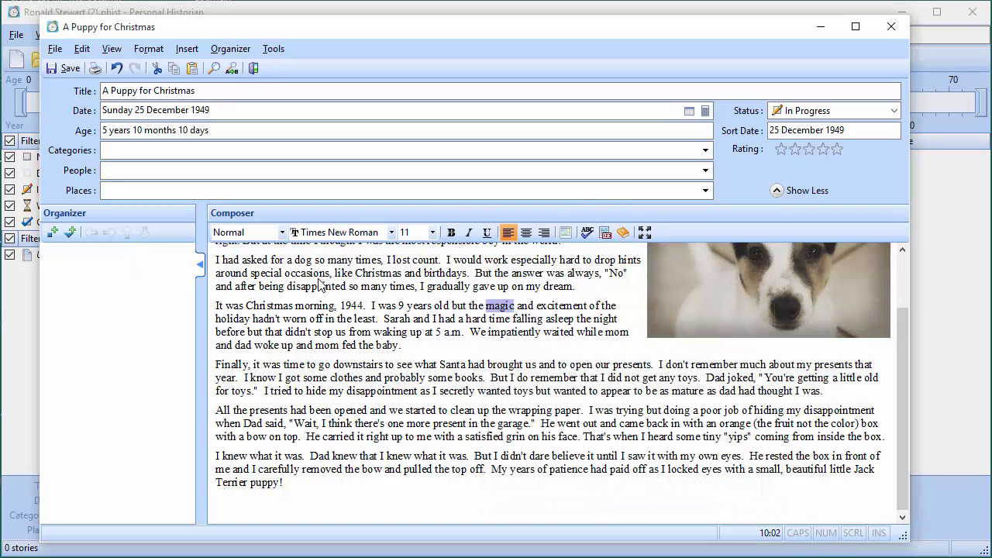
pyautogui.click(319, 277)
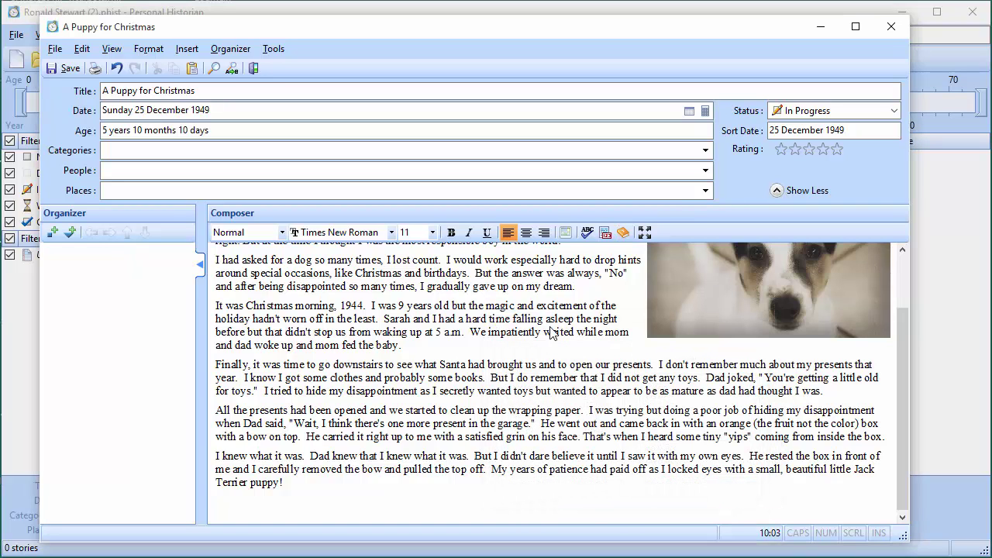
pyautogui.click(605, 235)
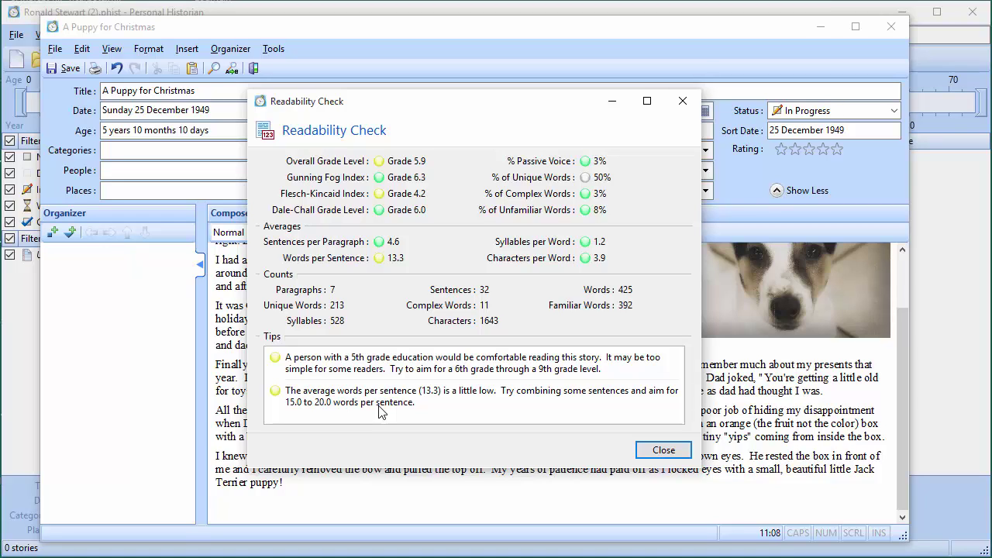
pyautogui.click(663, 451)
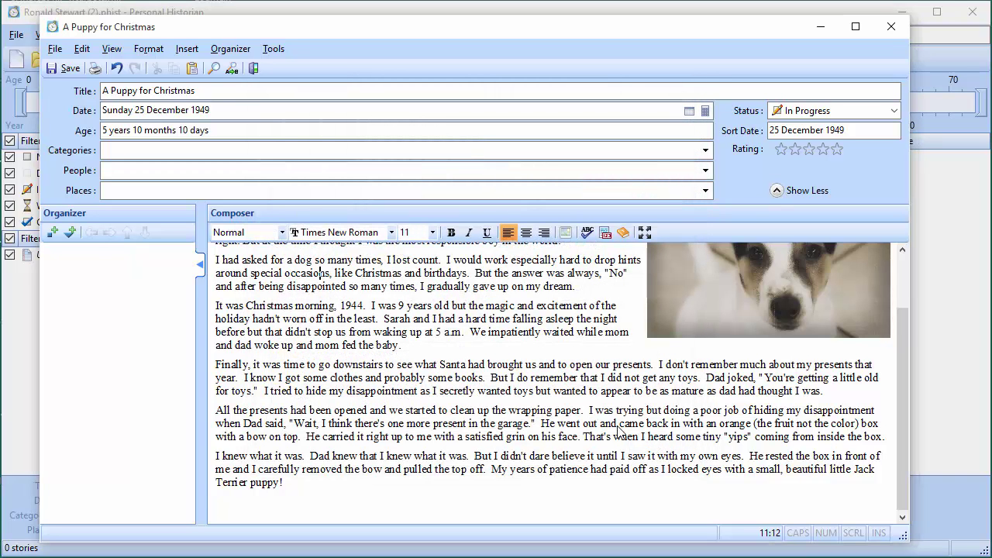
# Scroll to the top of the Composer and check the paragraph style, leaving it at Normal
pyautogui.scroll(2, 454, 354)
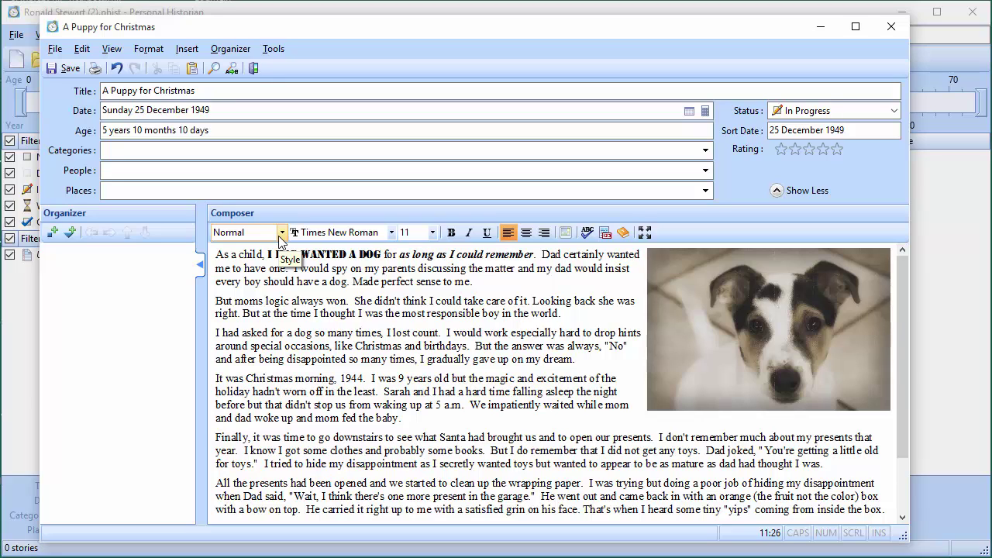
pyautogui.click(281, 233)
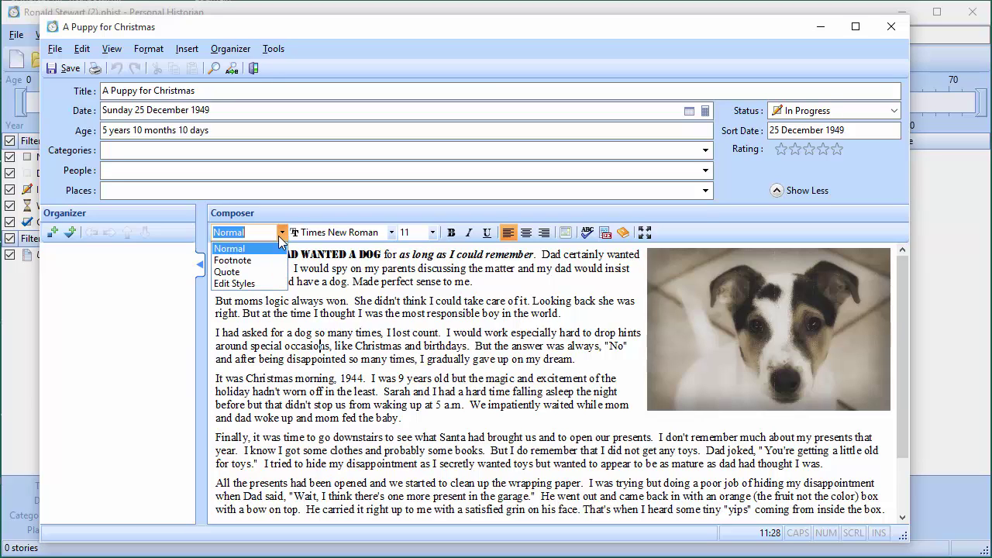
pyautogui.click(281, 233)
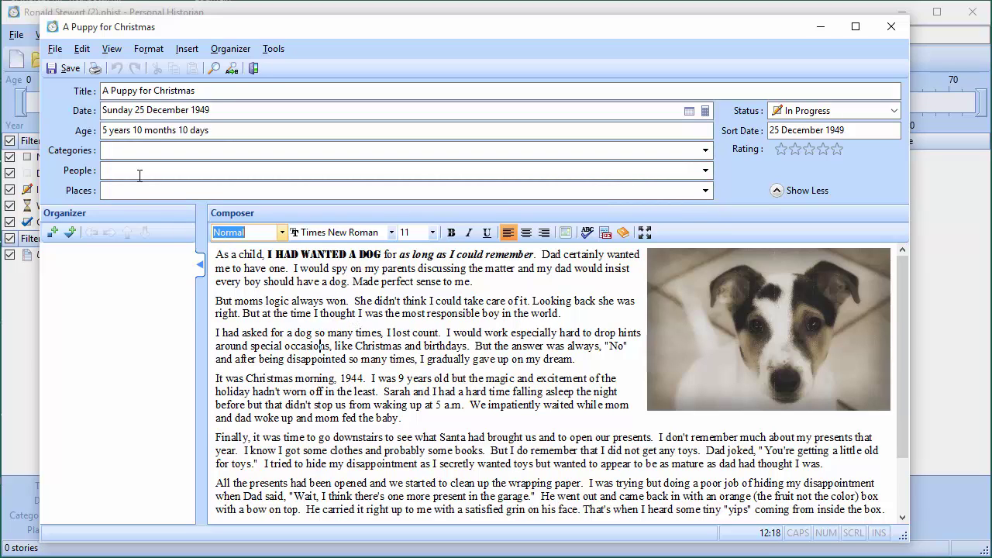
# Add a new category named 'The Early Years' with the smiley-face icon to the story
pyautogui.click(124, 151)
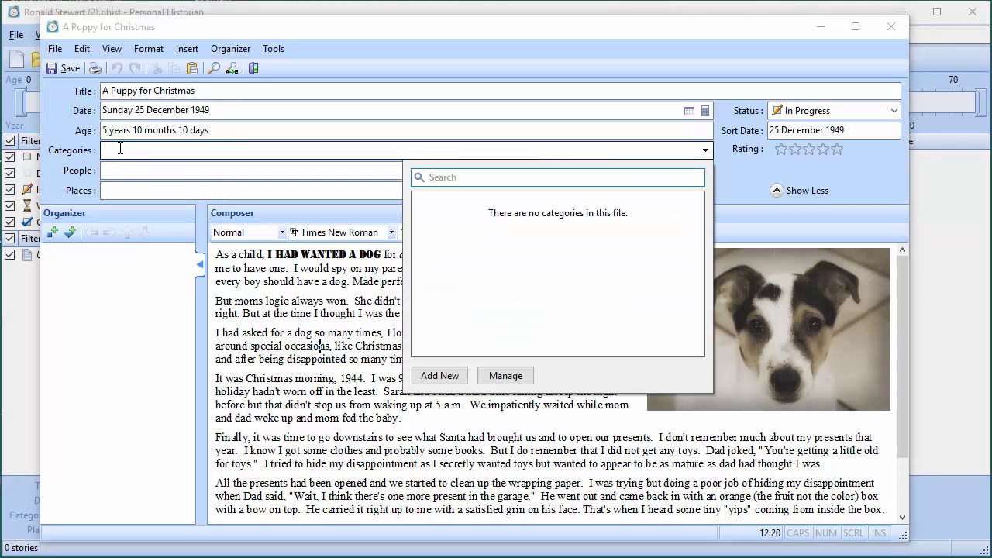
pyautogui.click(439, 376)
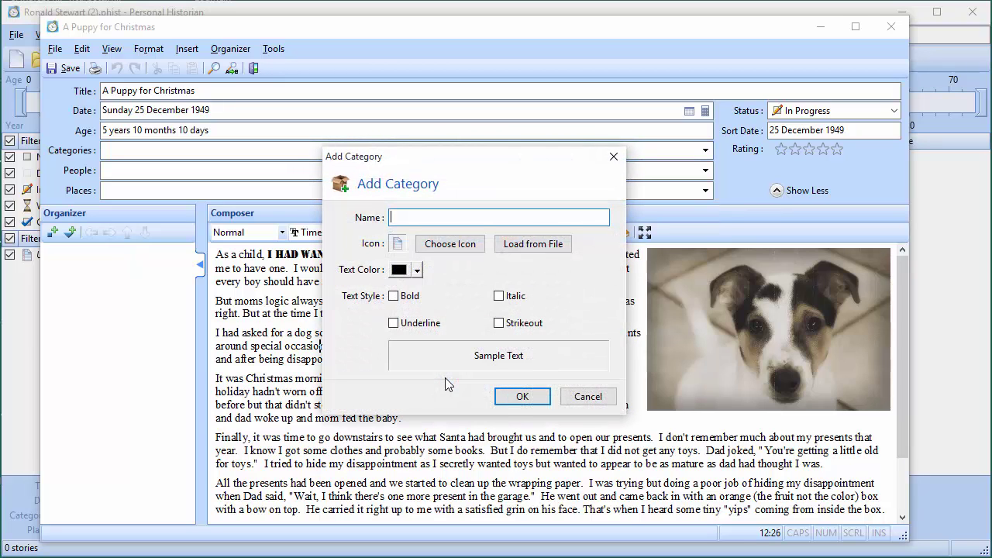
pyautogui.write('The Early Years')
pyautogui.click(449, 244)
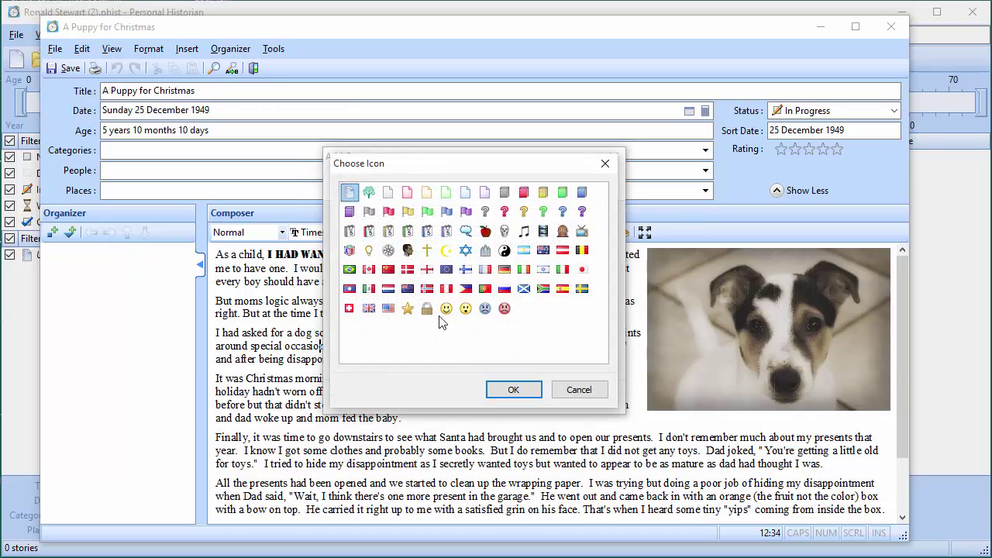
pyautogui.click(446, 308)
pyautogui.click(513, 390)
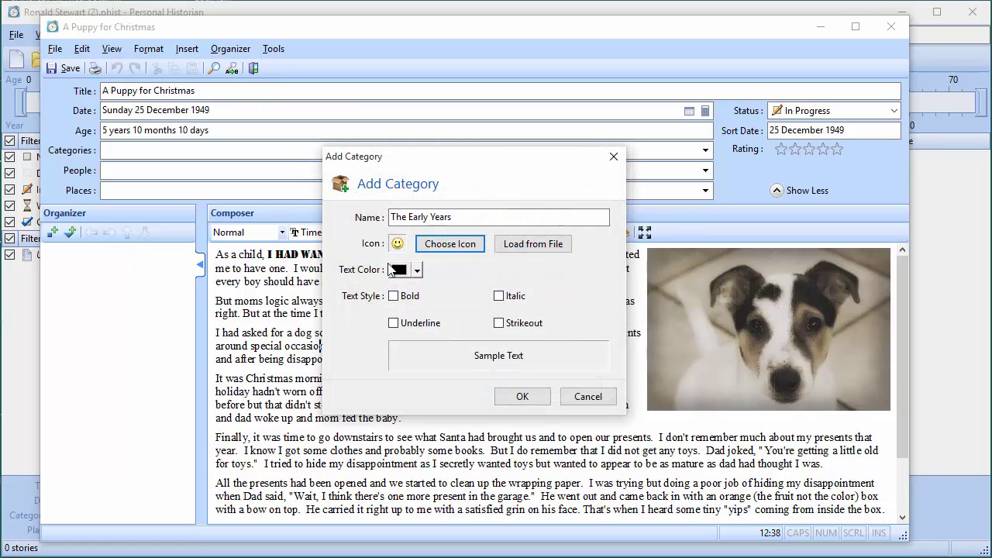
pyautogui.click(522, 396)
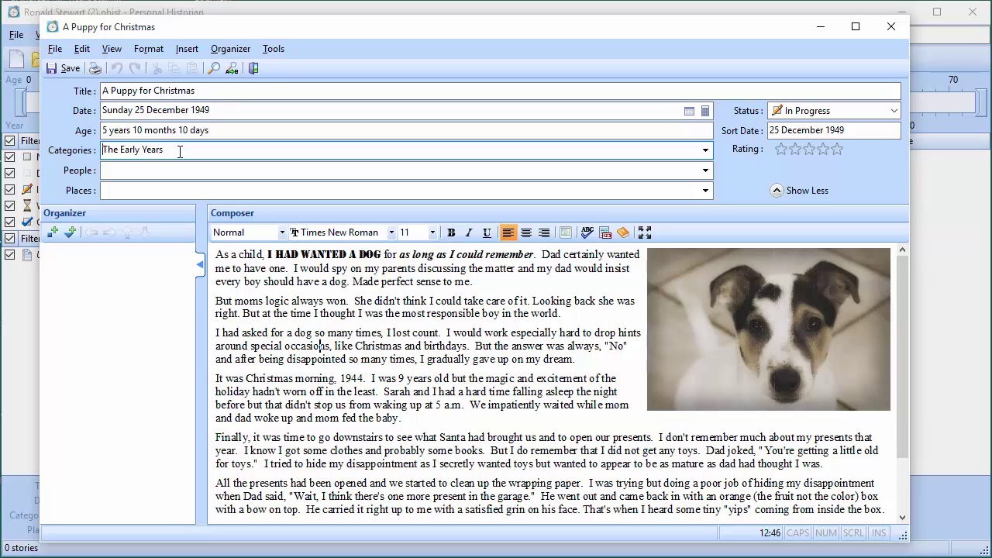
# Create a 'Pets' category using the red flag icon
pyautogui.click(197, 150)
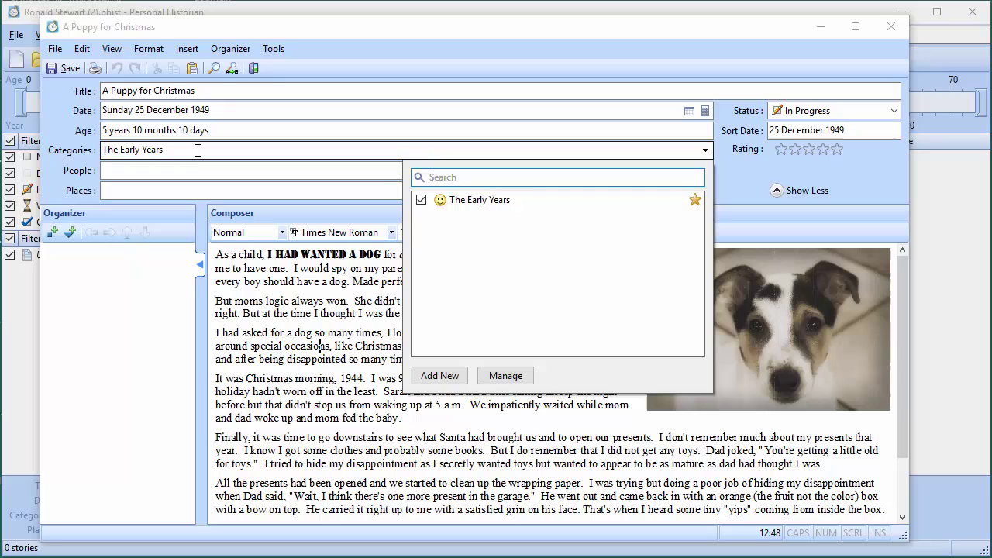
pyautogui.click(439, 376)
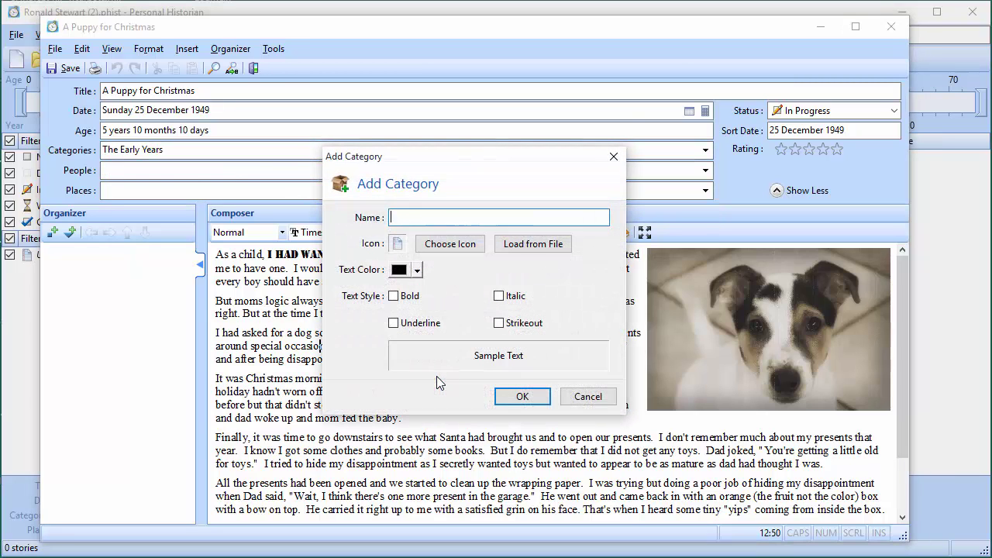
pyautogui.write('Pets')
pyautogui.click(444, 244)
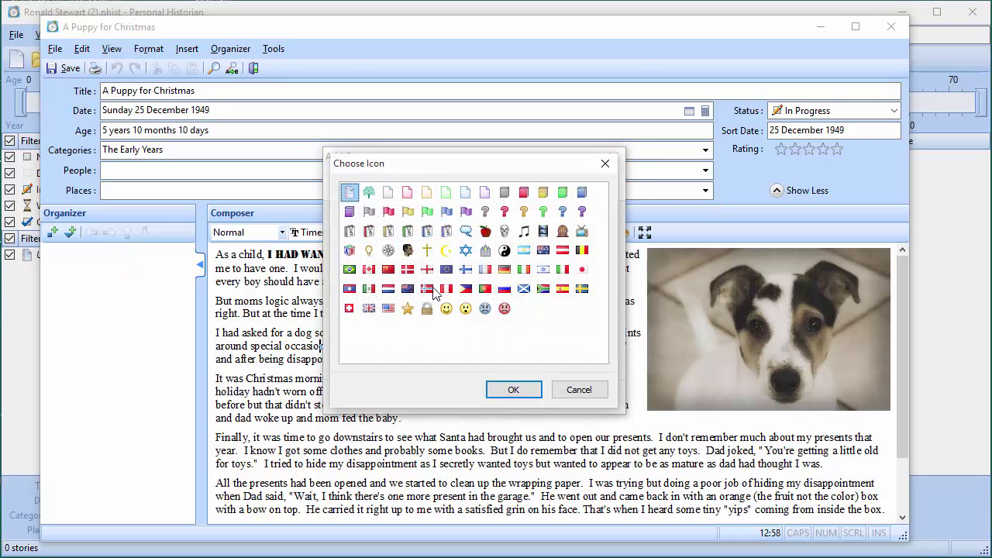
pyautogui.click(389, 212)
pyautogui.click(510, 390)
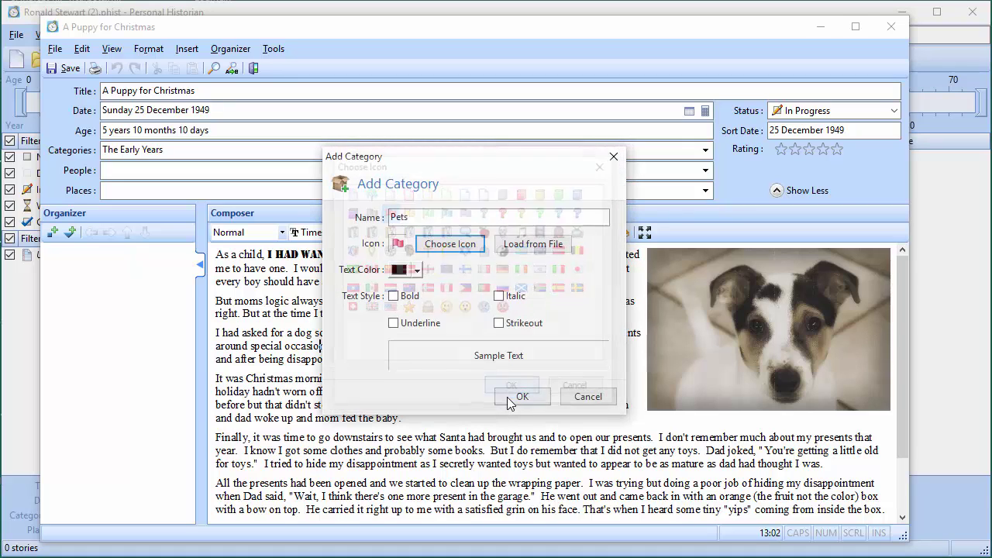
pyautogui.click(519, 397)
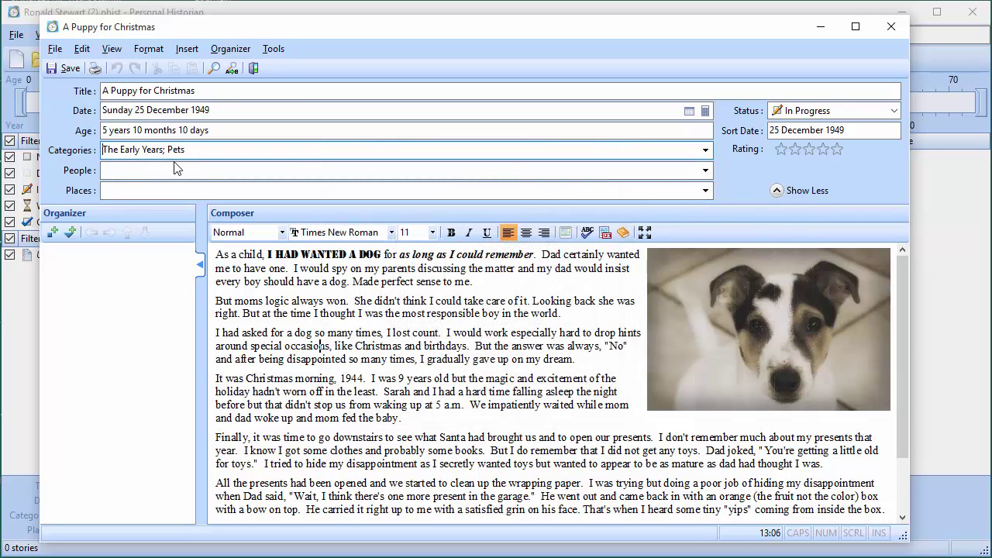
# Tick The Early Years and create a 'Private' category with the angry-face icon
pyautogui.click(196, 154)
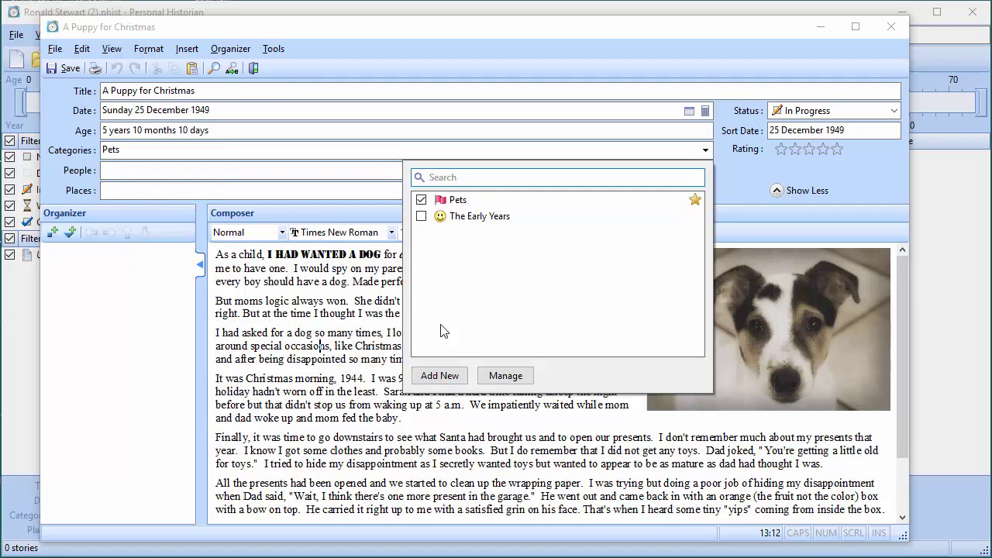
pyautogui.click(421, 216)
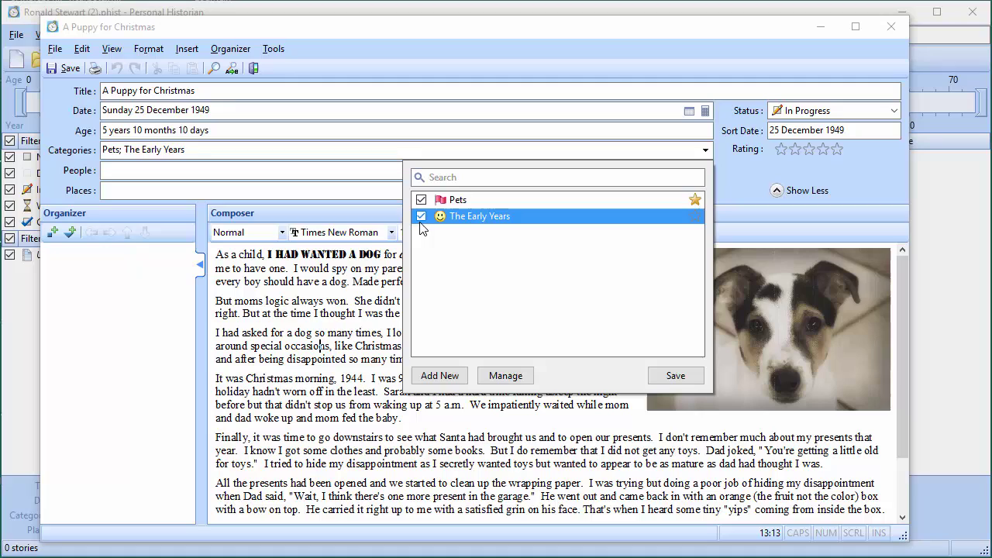
pyautogui.click(434, 376)
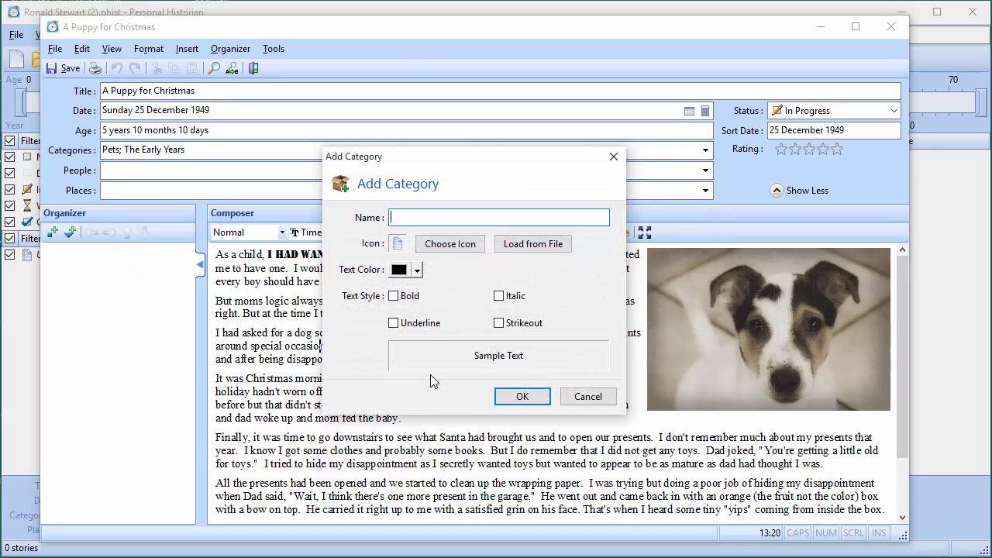
pyautogui.write('Private')
pyautogui.click(431, 246)
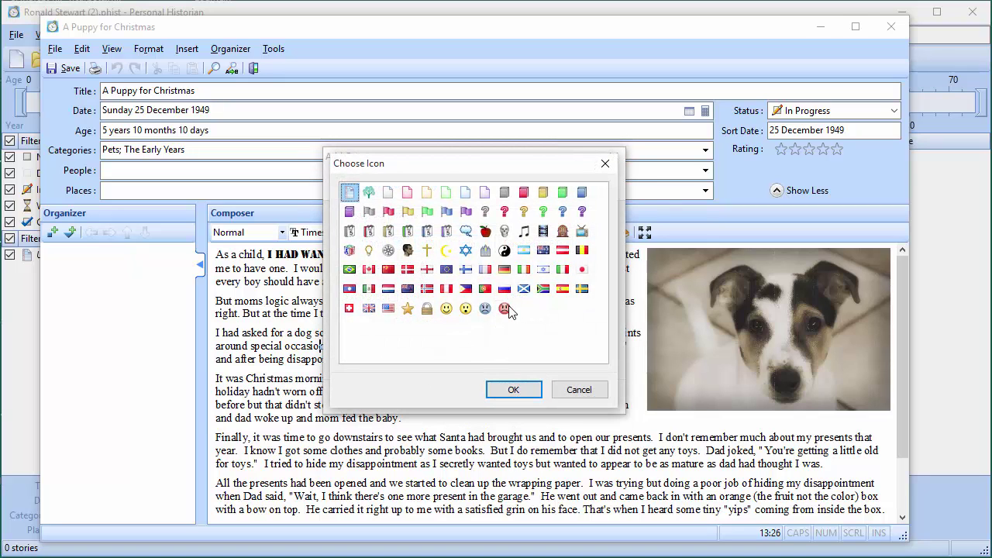
pyautogui.click(504, 310)
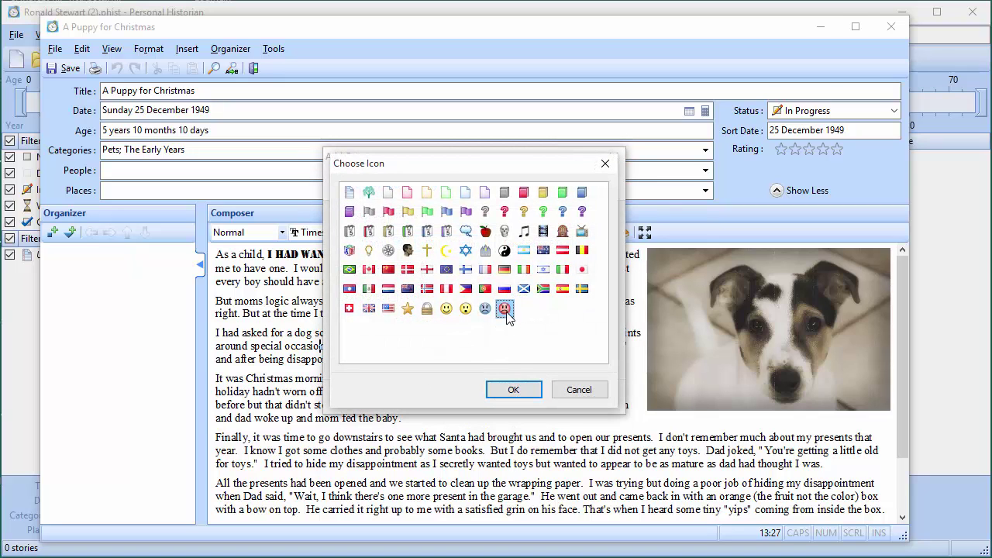
pyautogui.click(510, 389)
pyautogui.click(518, 397)
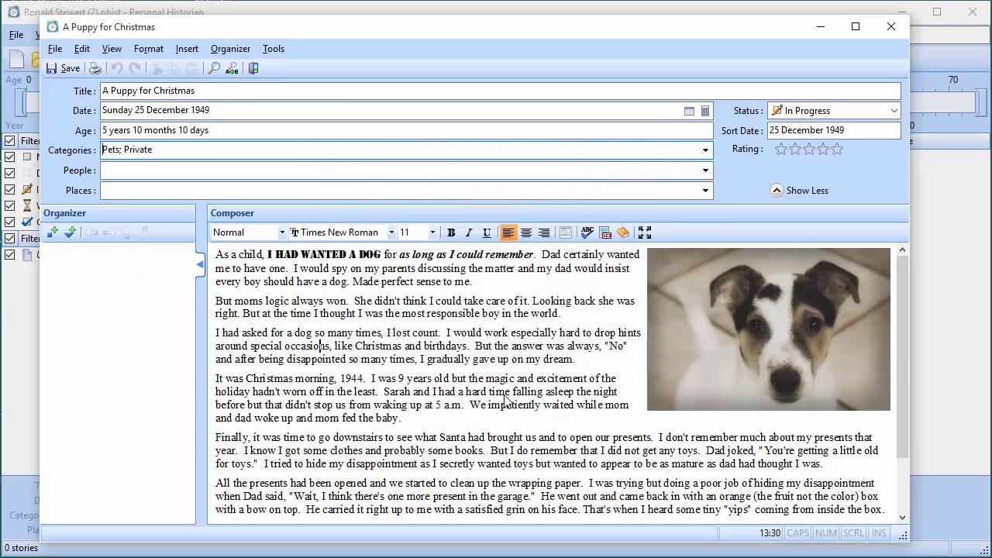
# Re-tick The Early Years and save the categories as Pets, Private and The Early Years
pyautogui.click(181, 152)
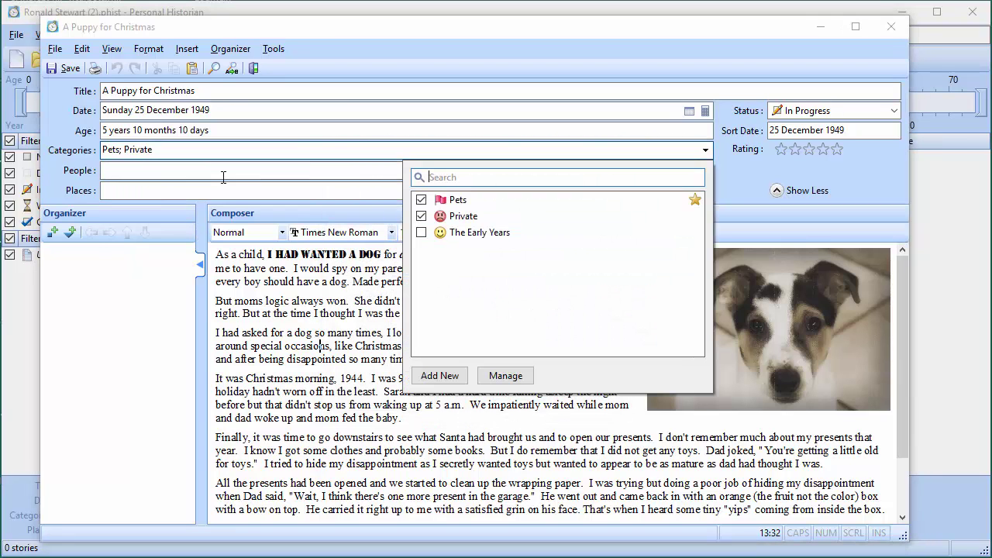
pyautogui.click(421, 232)
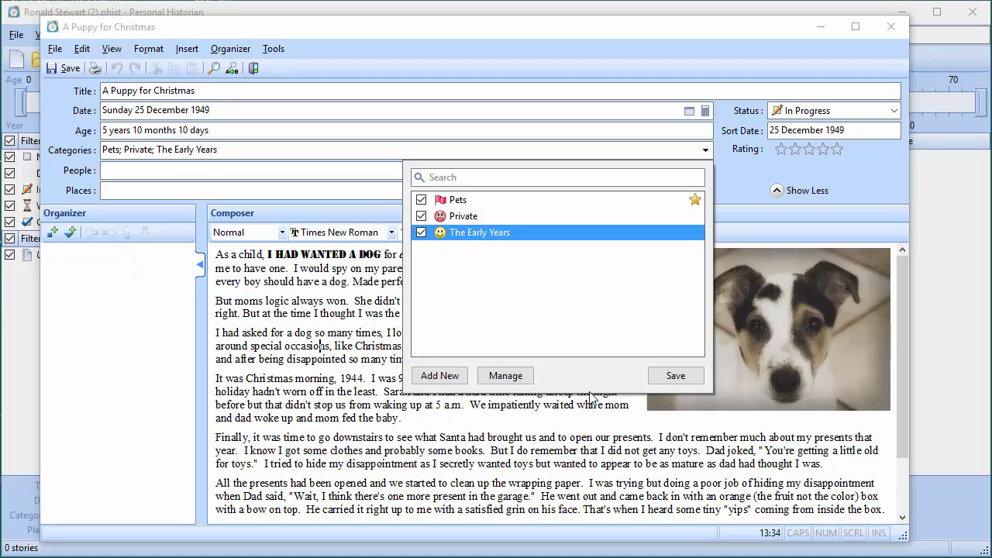
pyautogui.click(665, 376)
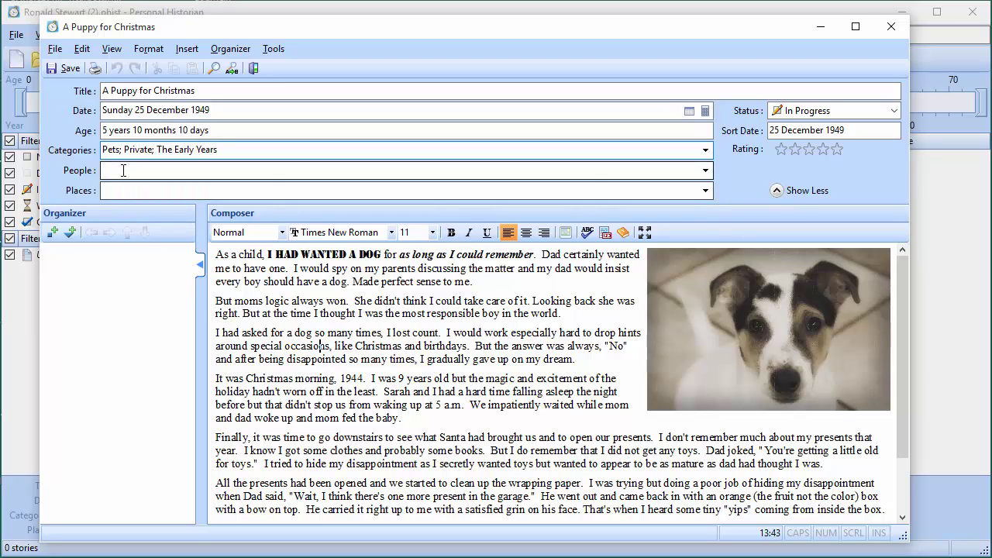
# Add the father as a new person with his surname, sex Male and relationship Father
pyautogui.click(124, 170)
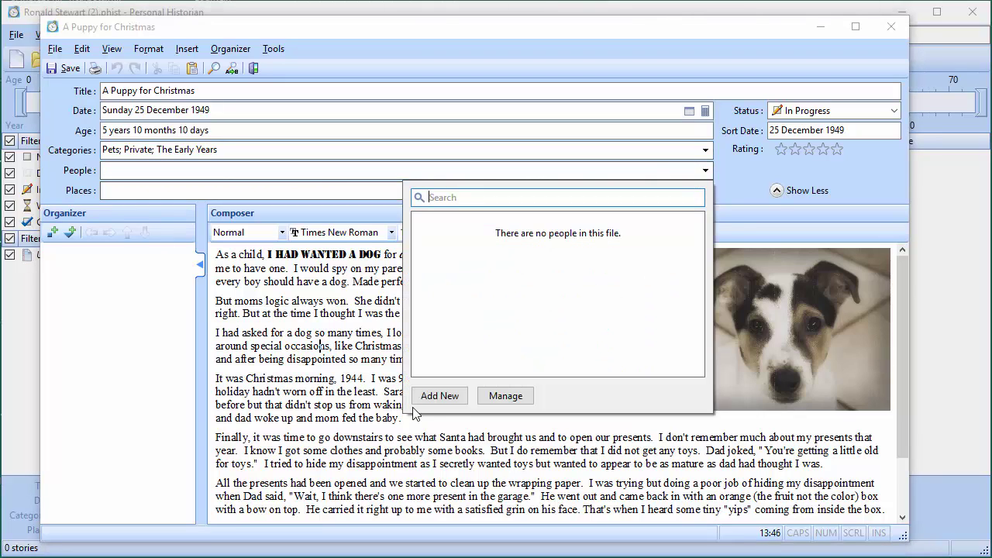
pyautogui.click(439, 396)
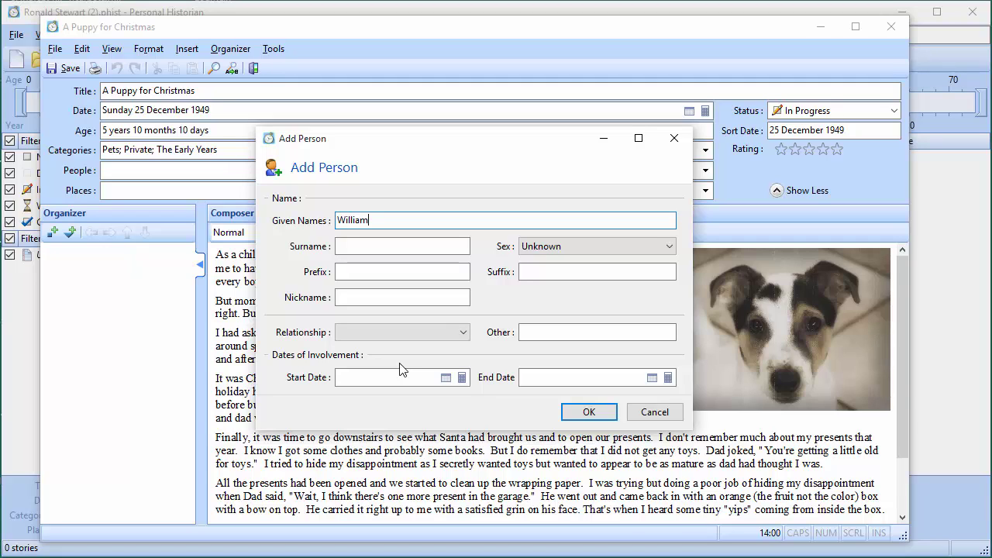
pyautogui.press('Tab')
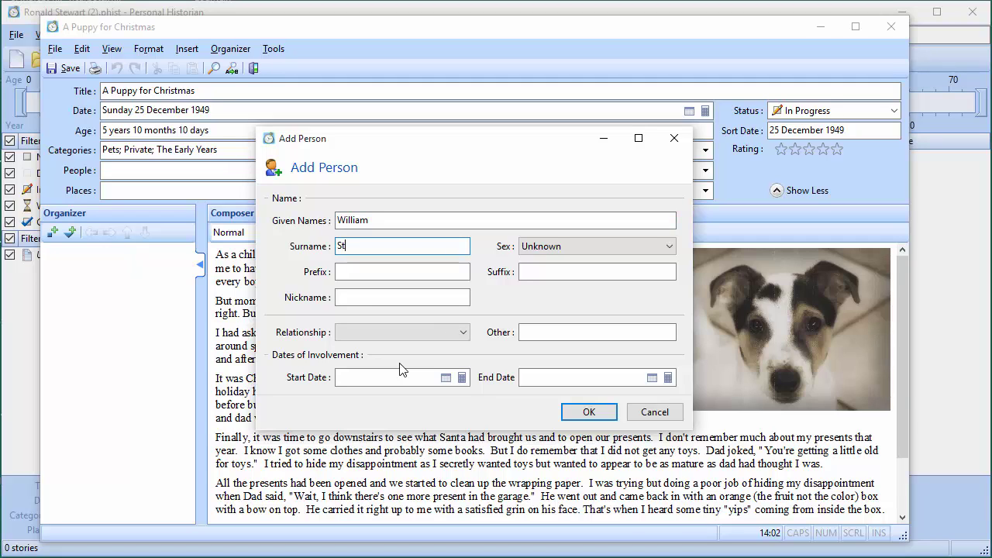
pyautogui.write('Stewart')
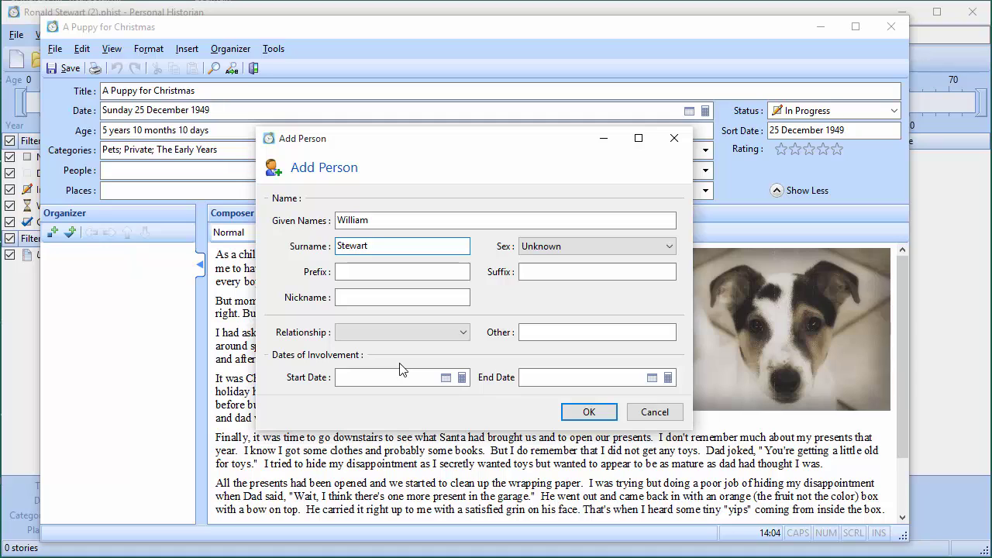
pyautogui.click(558, 246)
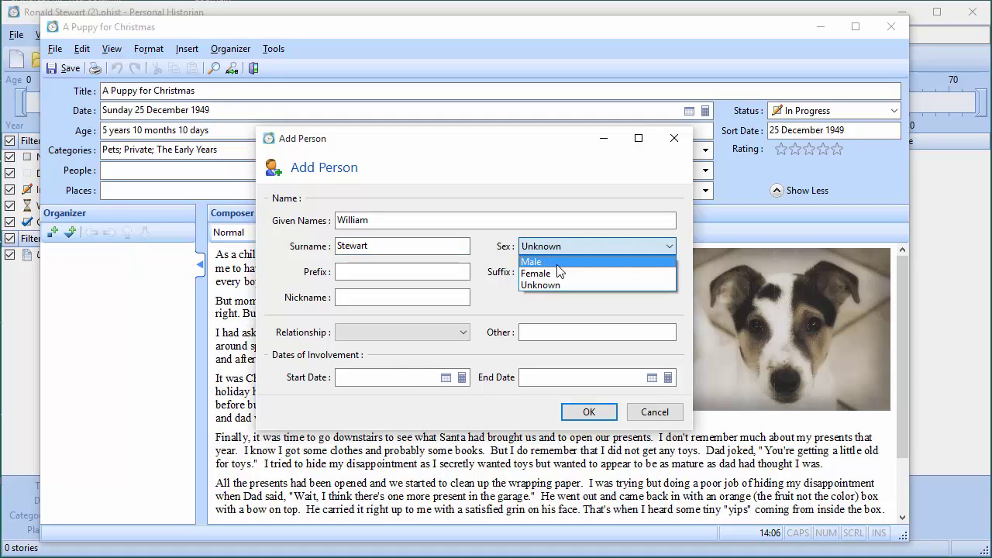
pyautogui.click(556, 263)
pyautogui.click(403, 333)
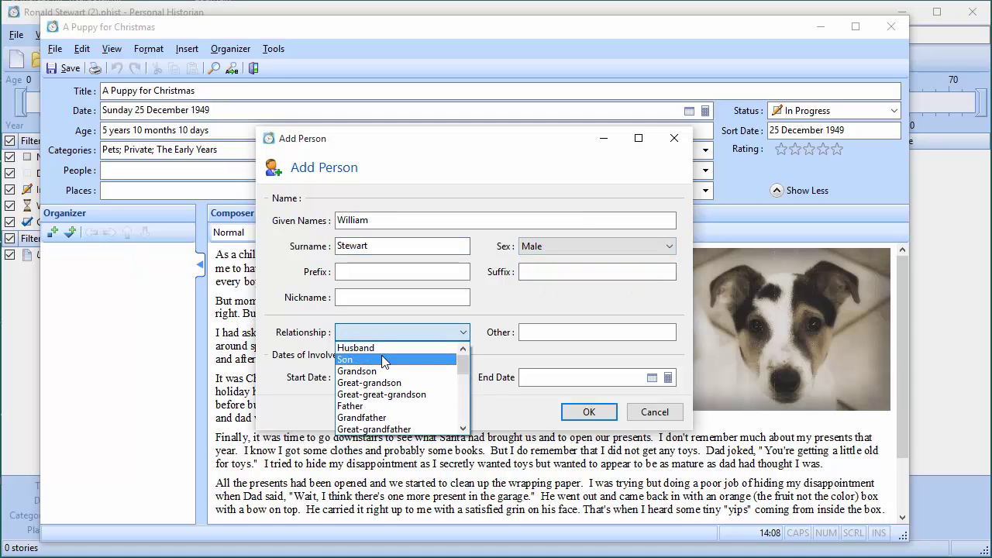
pyautogui.click(378, 406)
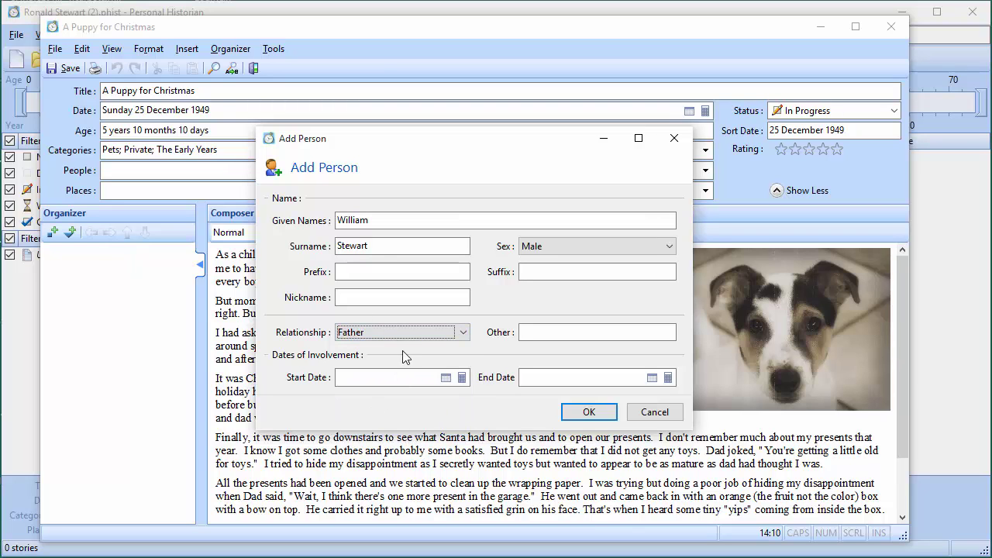
pyautogui.click(589, 412)
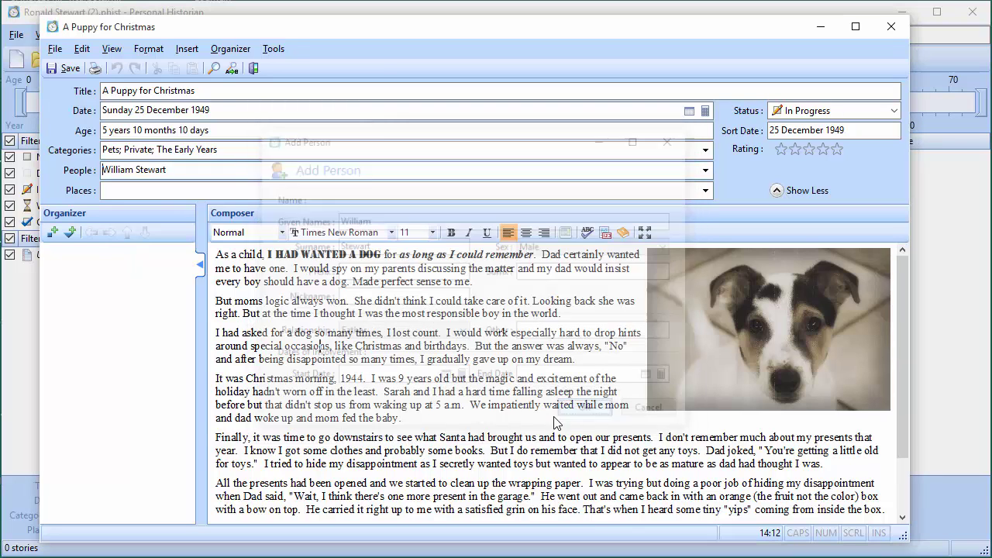
# Add the mother as a new person with given name, surname, sex Female and relationship Mother
pyautogui.click(174, 172)
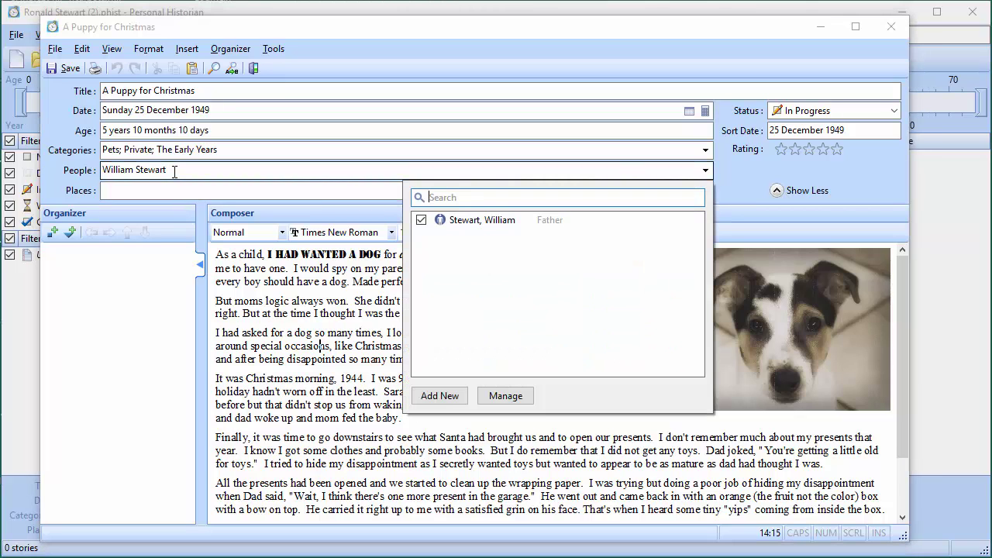
pyautogui.click(436, 397)
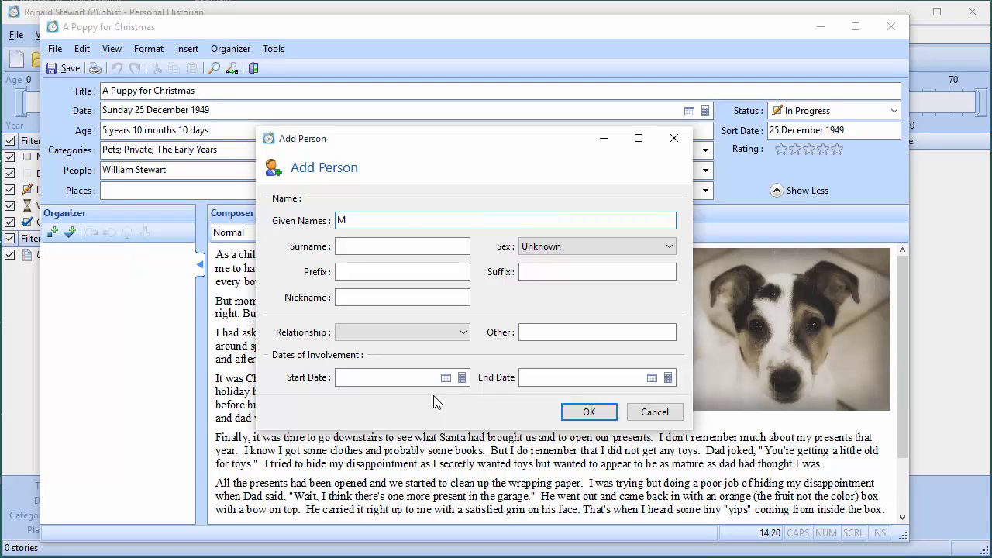
pyautogui.press('Tab')
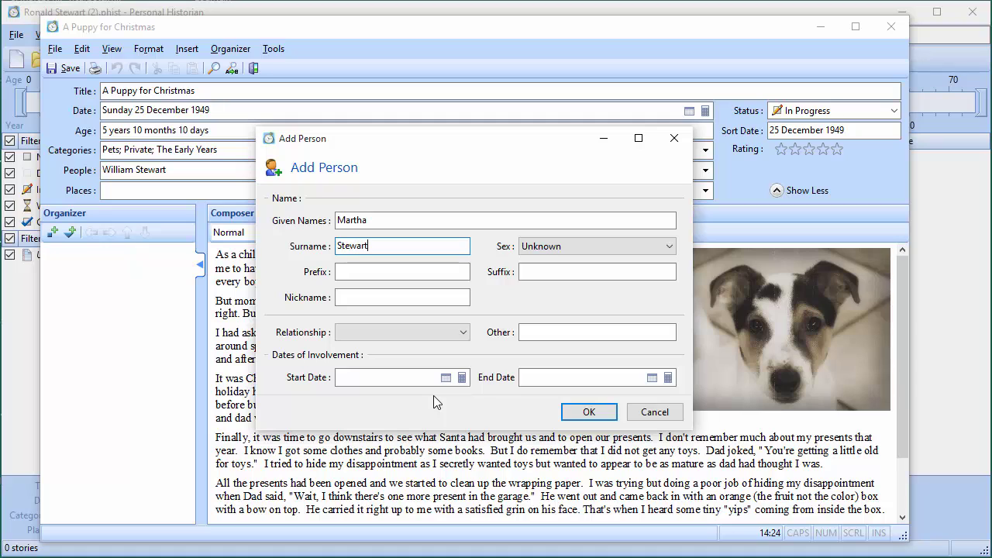
pyautogui.click(612, 247)
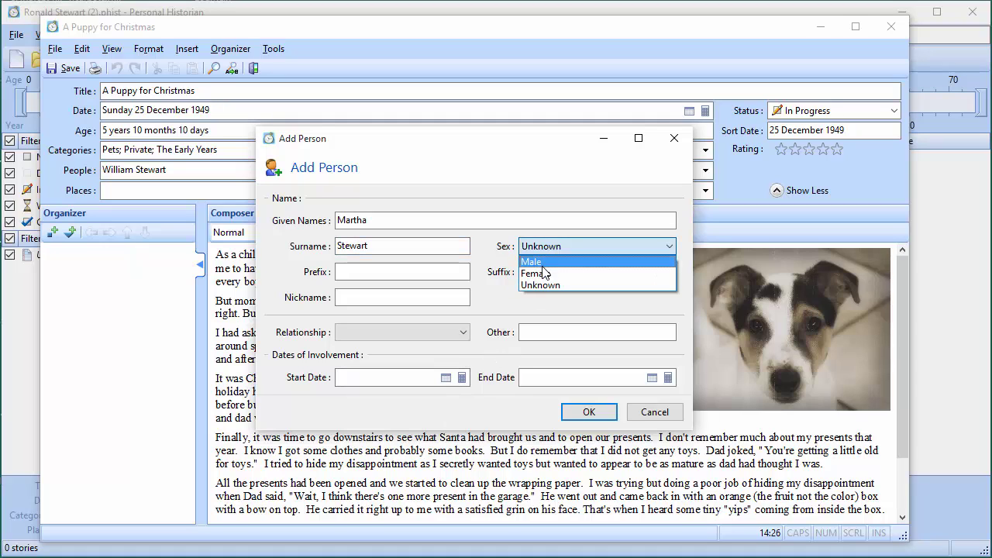
pyautogui.click(543, 273)
pyautogui.click(425, 338)
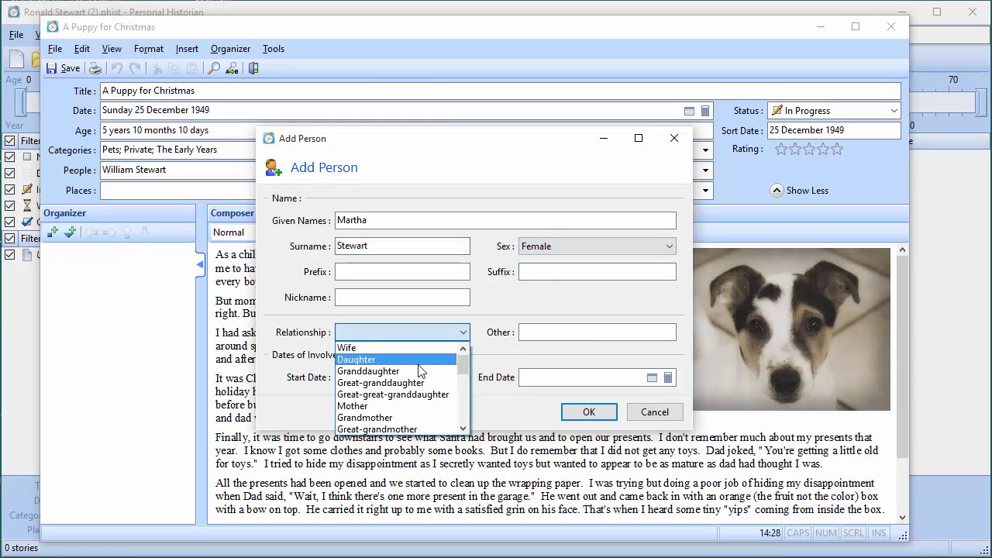
pyautogui.click(410, 407)
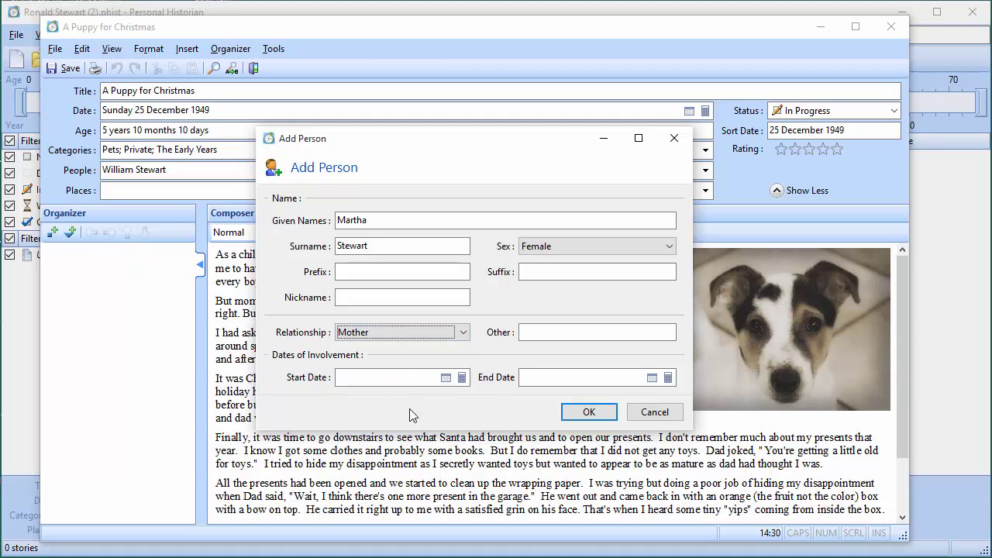
# Browse the other relationship options, then keep Mother selected
pyautogui.click(463, 333)
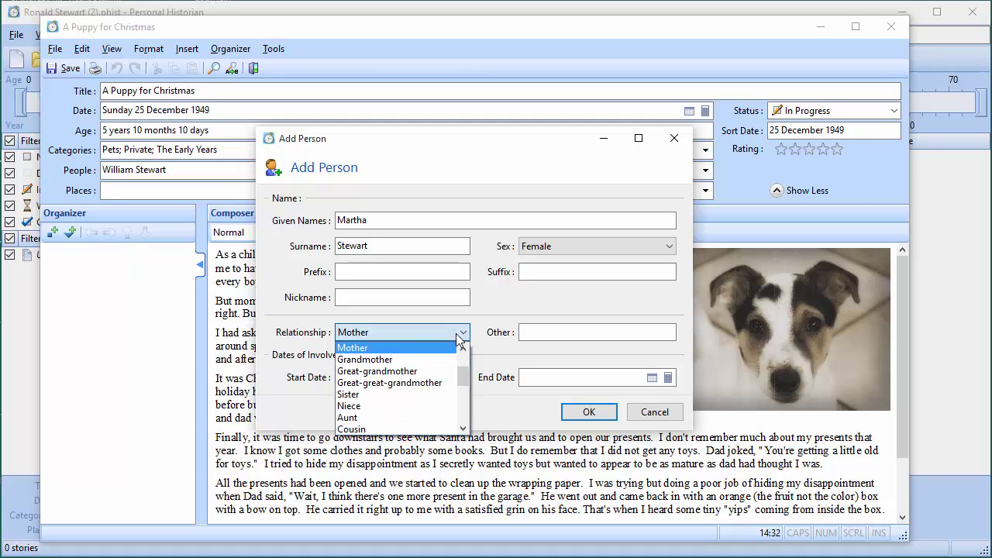
pyautogui.moveTo(464, 380); pyautogui.dragTo(465, 417)
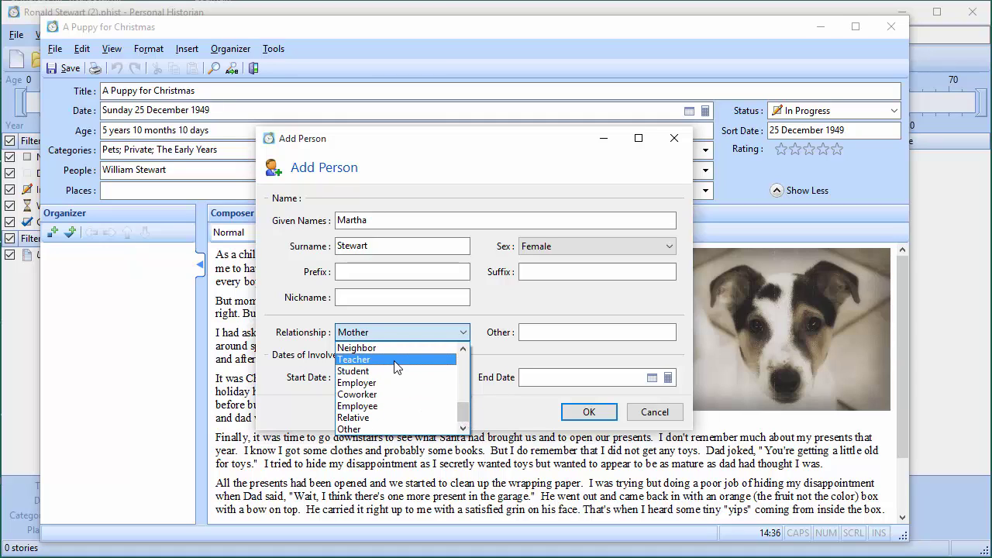
pyautogui.scroll(1, 394, 363)
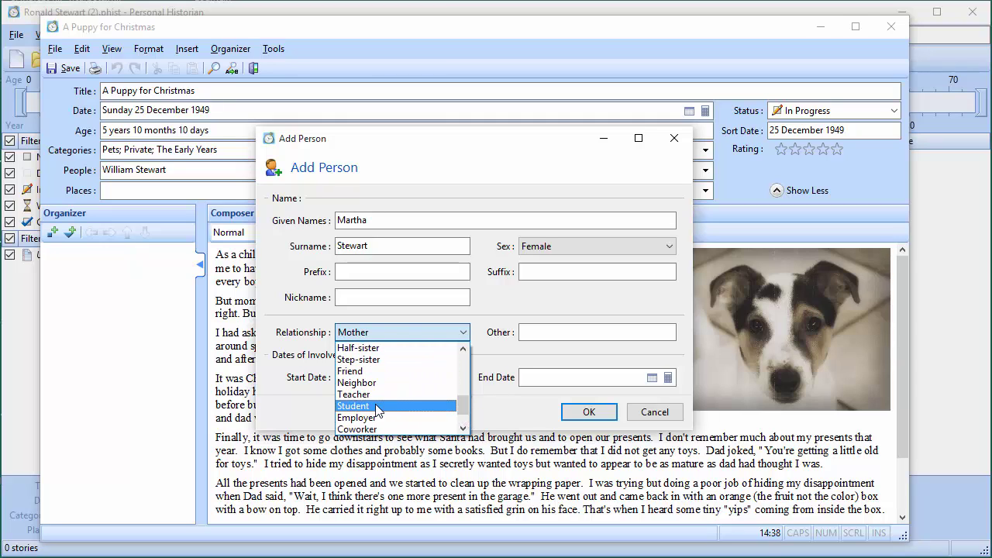
pyautogui.scroll(-1, 372, 426)
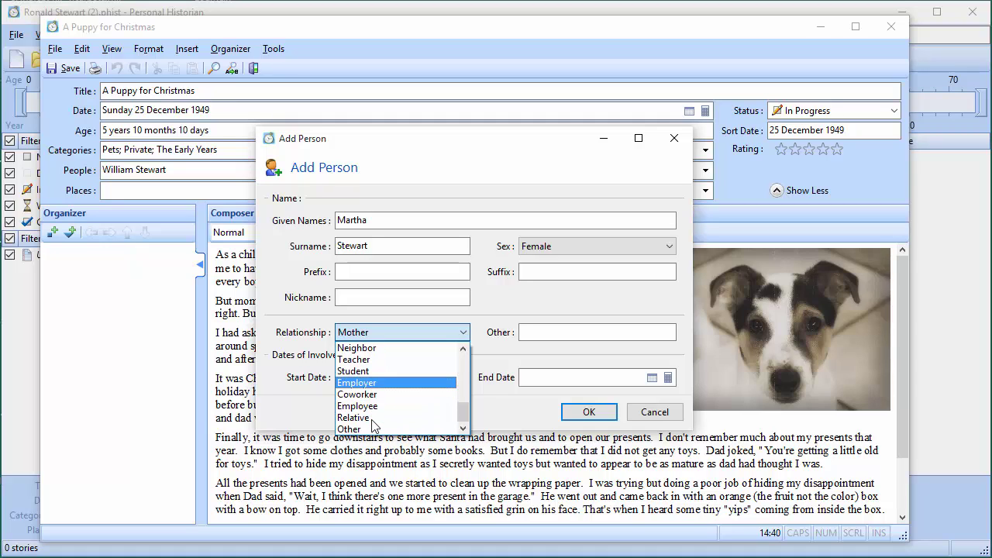
pyautogui.moveTo(458, 406); pyautogui.dragTo(468, 355)
pyautogui.click(409, 406)
# Confirm the mother, also tick the father in the story's people, and save
pyautogui.click(589, 412)
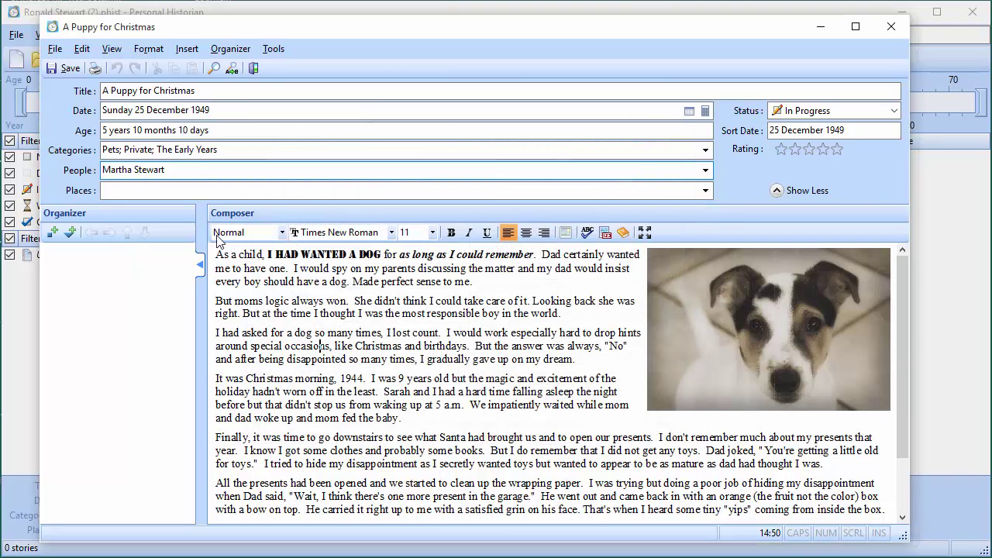
pyautogui.click(217, 170)
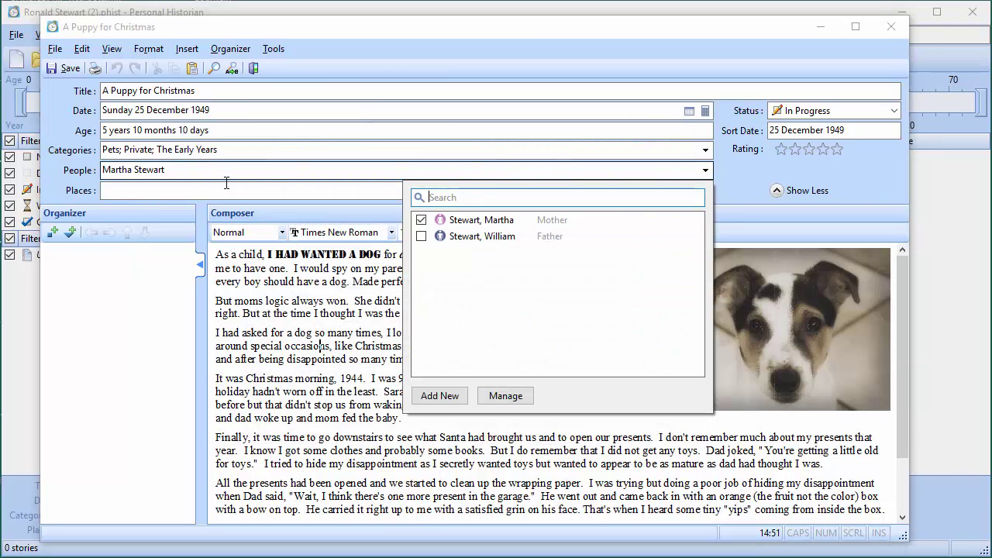
pyautogui.click(481, 236)
pyautogui.click(421, 236)
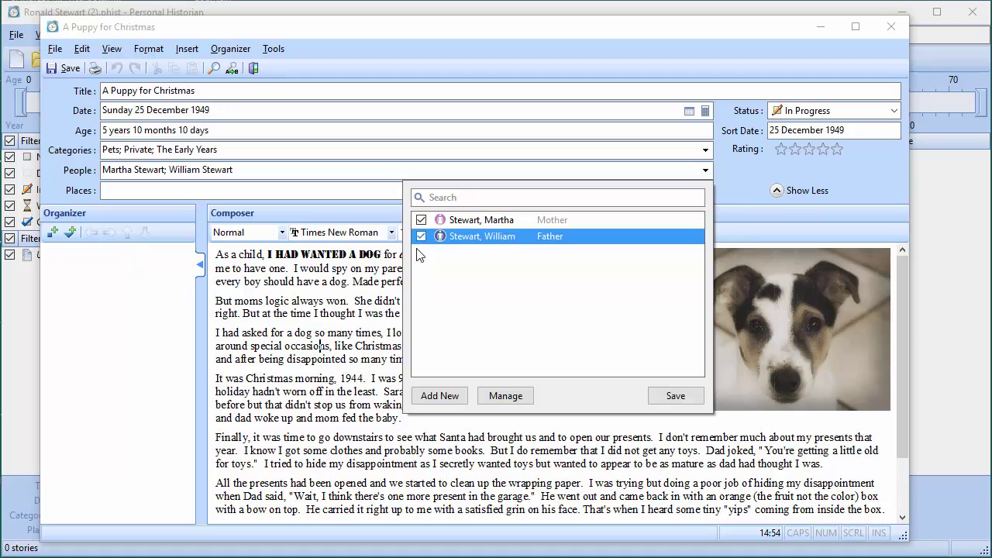
pyautogui.click(671, 398)
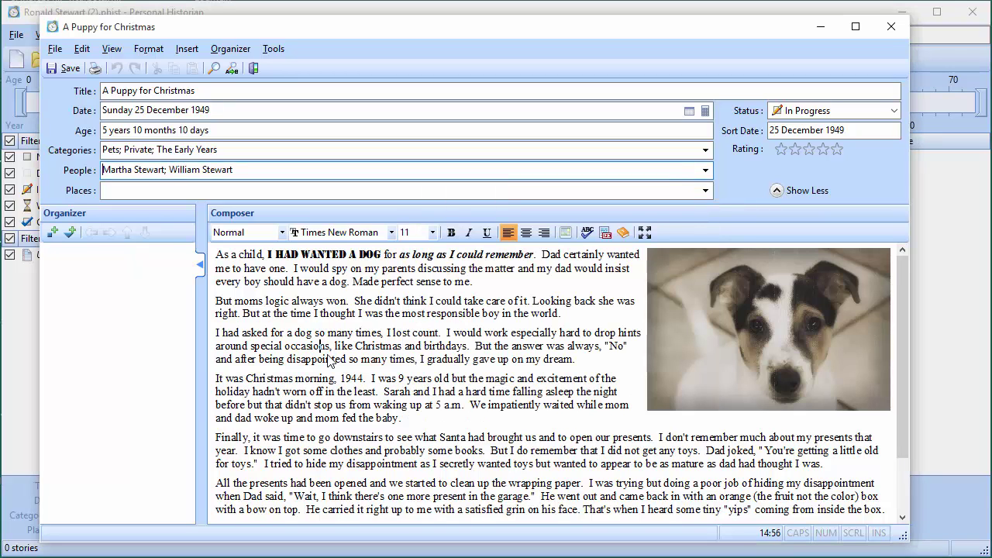
# Add a new place 'Avon, Polk, Iowa' to the story's Places
pyautogui.click(158, 190)
pyautogui.click(440, 415)
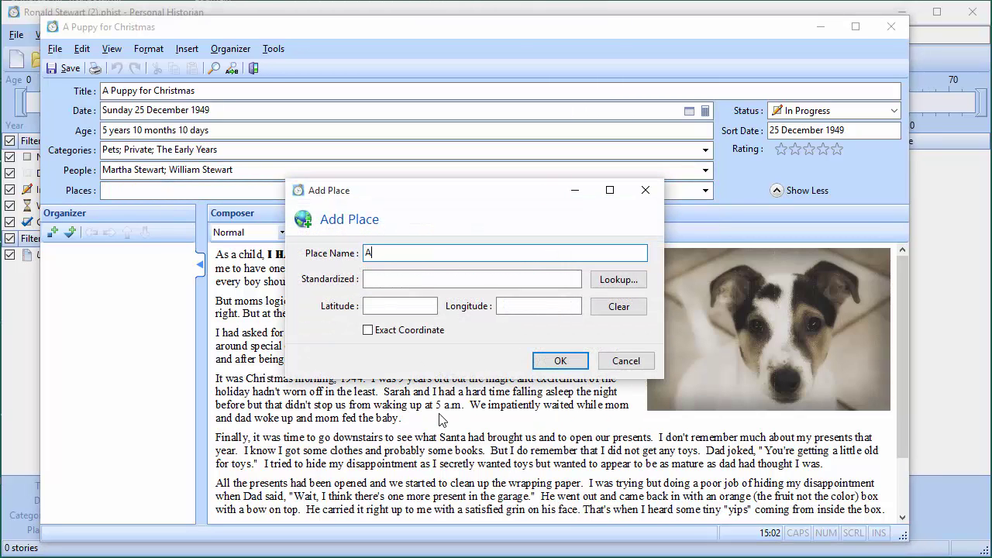
pyautogui.write('Avon, Polk, Iowa')
pyautogui.click(559, 358)
pyautogui.click(555, 347)
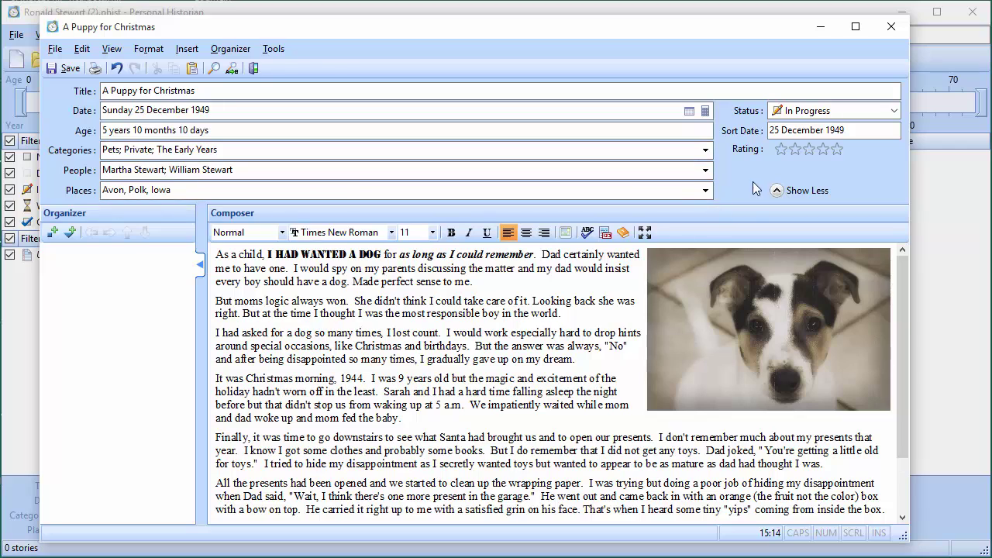
# Change Status to Completed, select the fourth rating star, and save the story
pyautogui.click(820, 112)
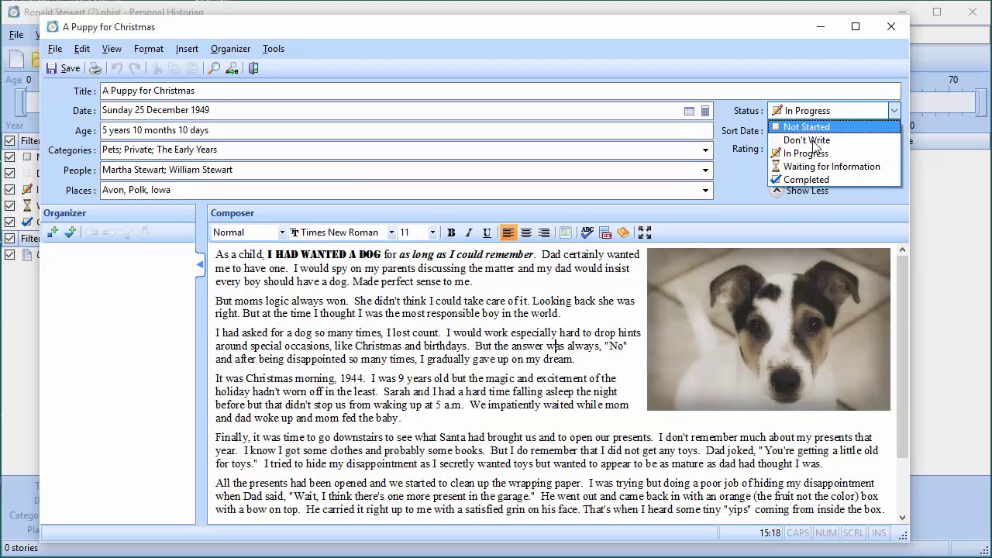
pyautogui.click(803, 182)
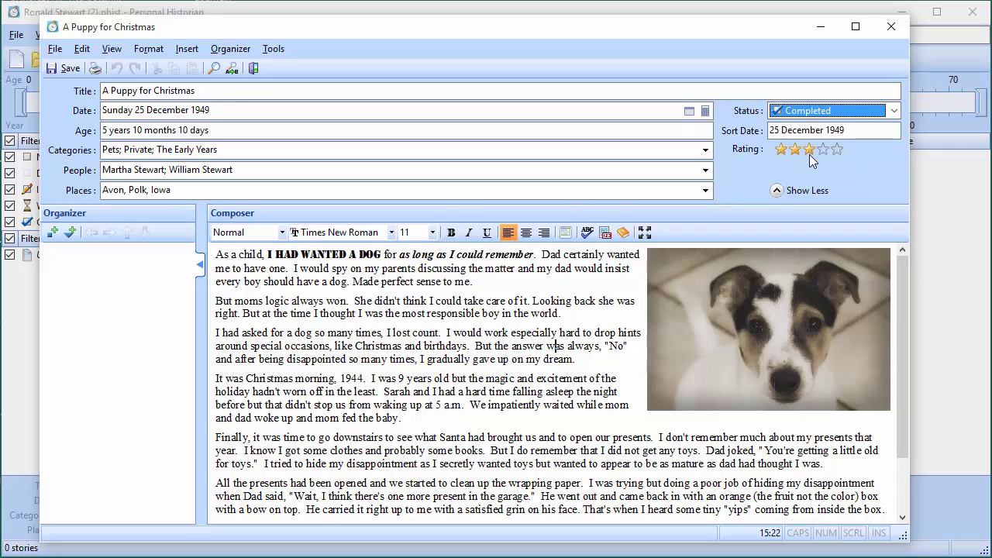
pyautogui.click(820, 151)
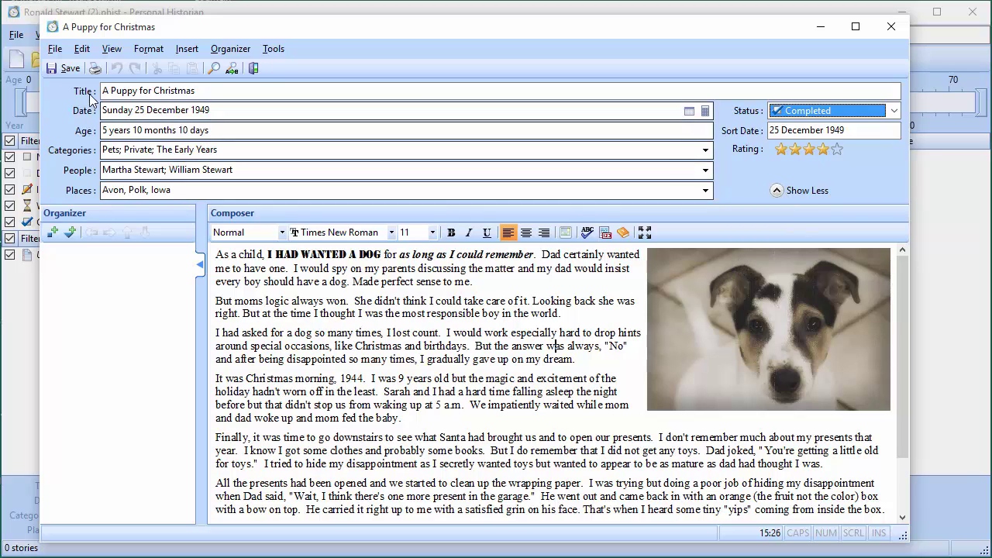
pyautogui.click(72, 74)
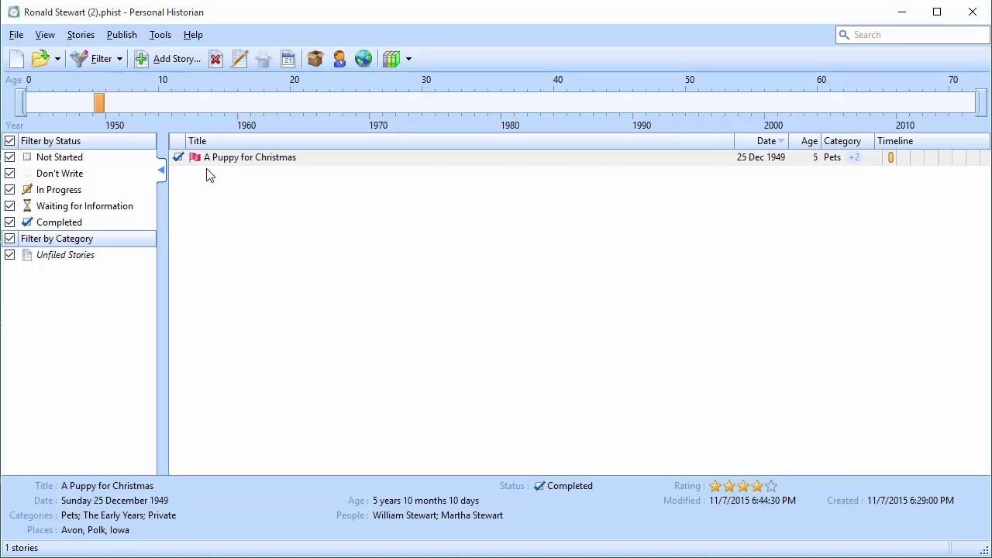
# Select 'A Puppy for Christmas' in the story list
pyautogui.click(854, 159)
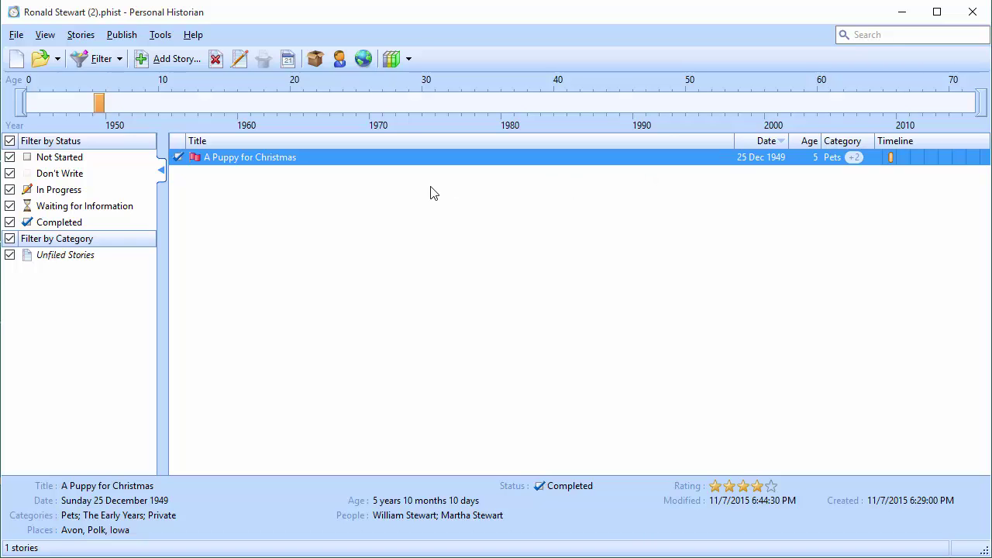
pyautogui.doubleClick(338, 164)
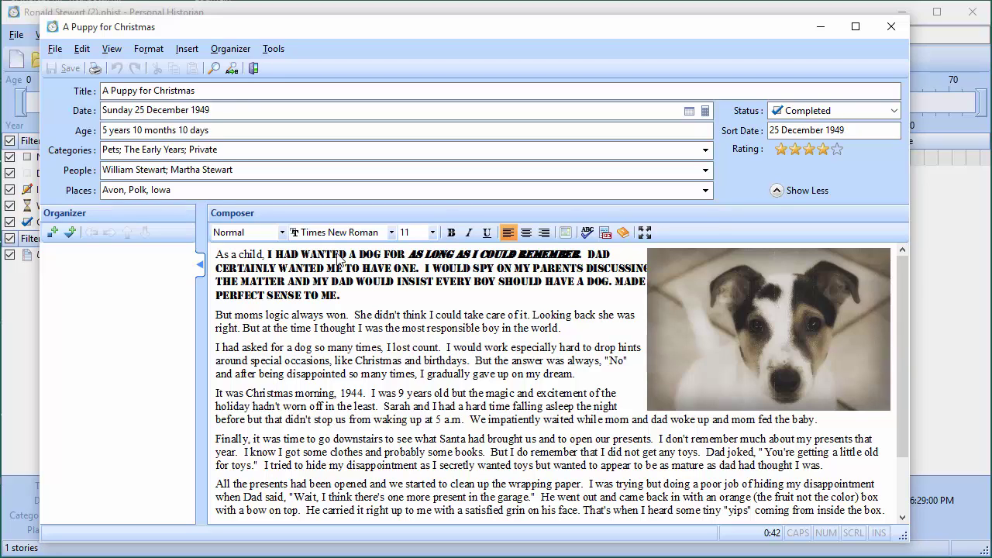
pyautogui.click(254, 69)
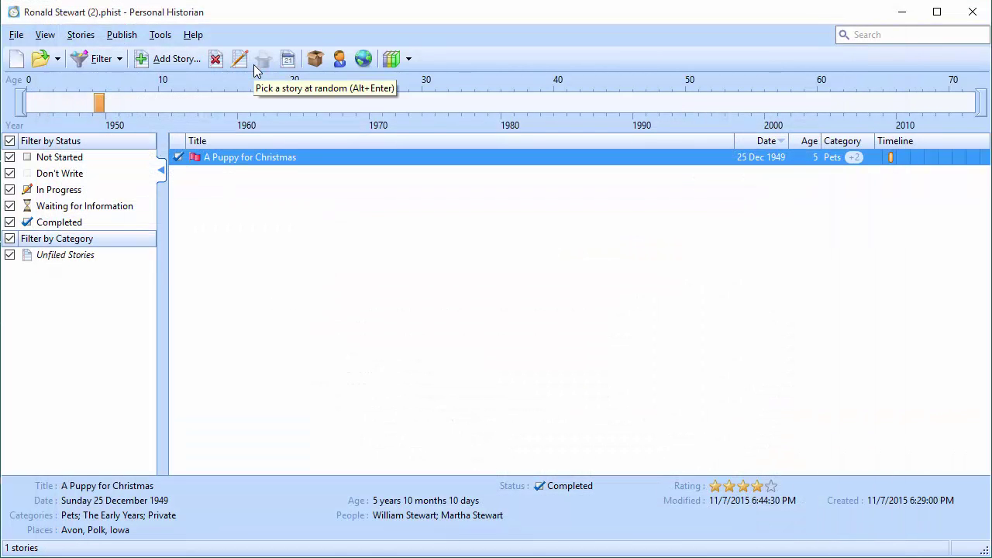